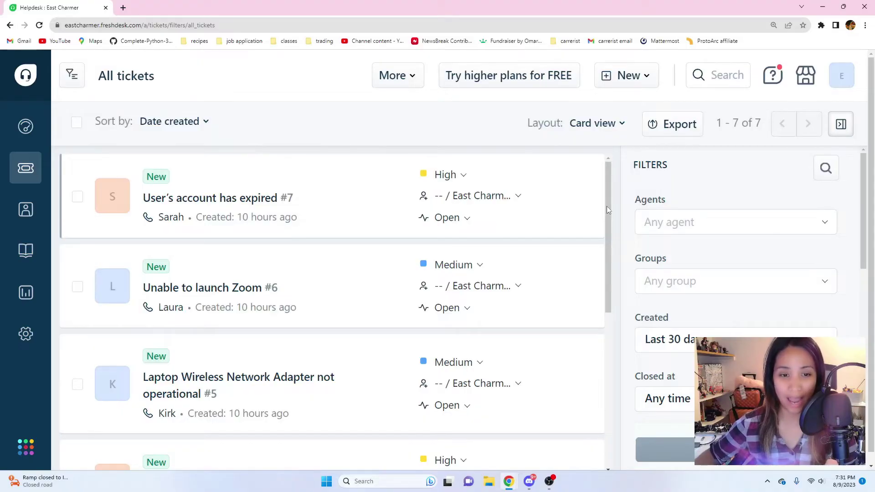
pyautogui.scroll(-1, 609, 208)
pyautogui.scroll(1, 608, 201)
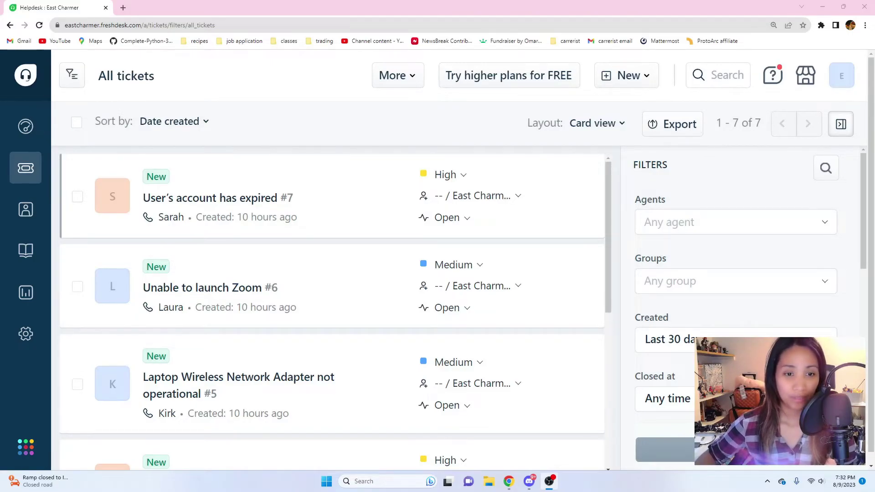
pyautogui.moveTo(608, 237)
pyautogui.mouseDown()
pyautogui.moveTo(608, 270)
pyautogui.moveTo(613, 232)
pyautogui.mouseUp()
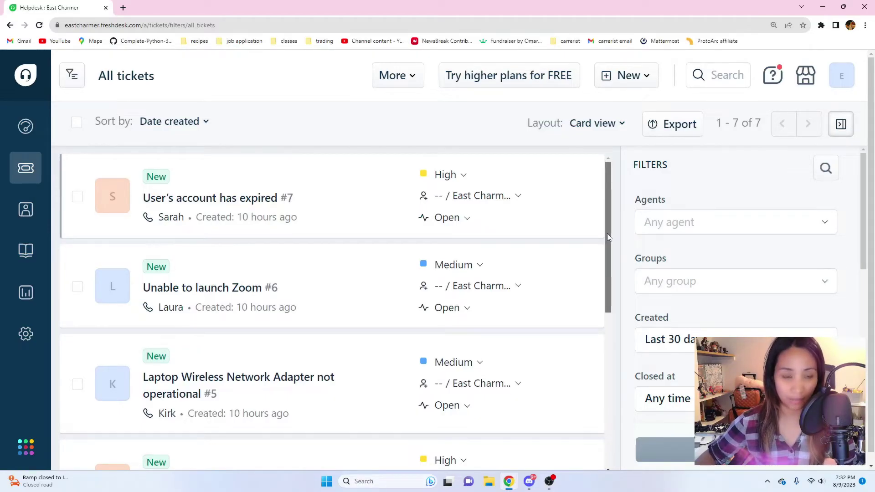
pyautogui.moveTo(608, 229)
pyautogui.mouseDown()
pyautogui.moveTo(607, 253)
pyautogui.moveTo(610, 224)
pyautogui.mouseUp()
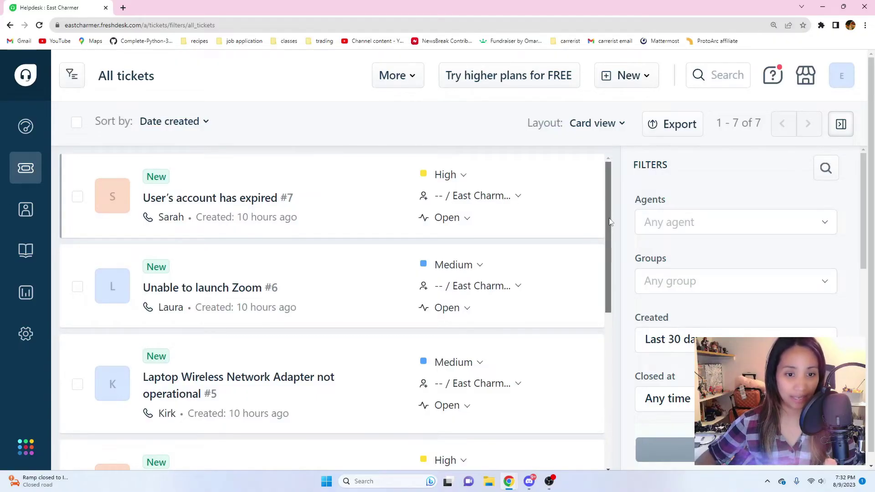
pyautogui.moveTo(610, 194)
pyautogui.mouseDown()
pyautogui.moveTo(600, 357)
pyautogui.moveTo(607, 181)
pyautogui.mouseUp()
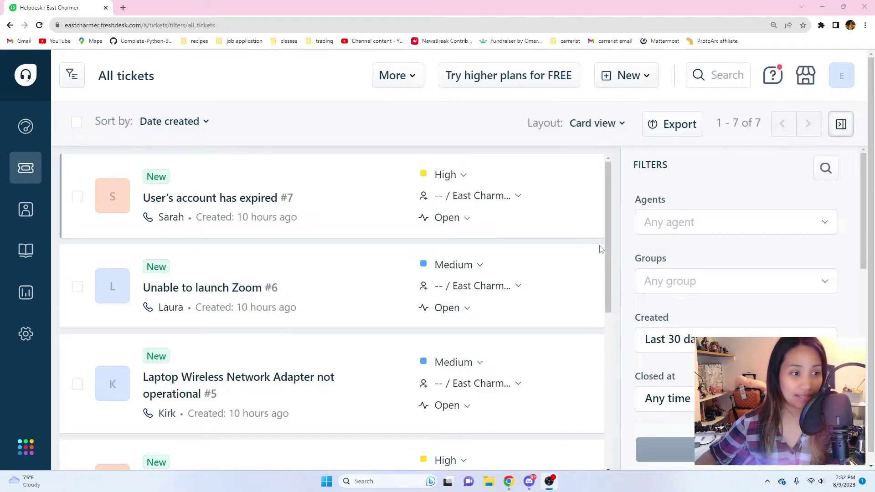
pyautogui.scroll(-1, 607, 228)
pyautogui.scroll(1, 606, 226)
pyautogui.scroll(-1, 605, 223)
pyautogui.scroll(1, 606, 222)
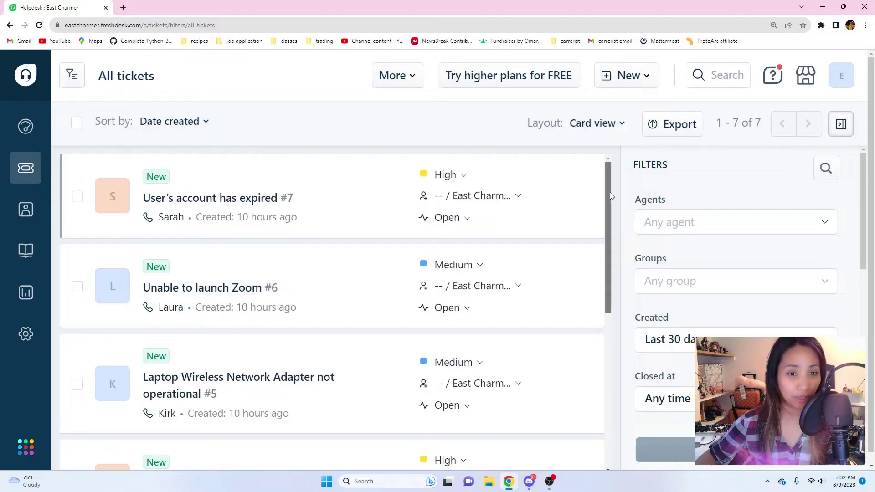
pyautogui.moveTo(610, 196); pyautogui.dragTo(592, 190)
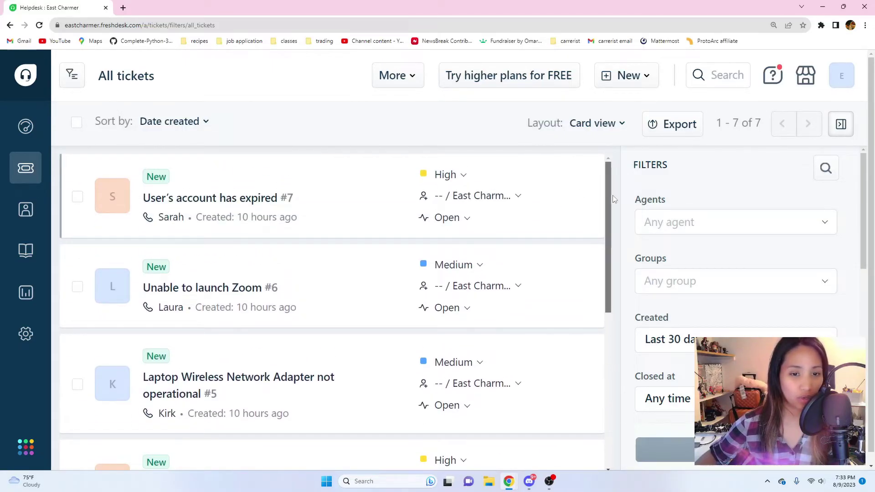
pyautogui.moveTo(607, 195); pyautogui.dragTo(607, 199)
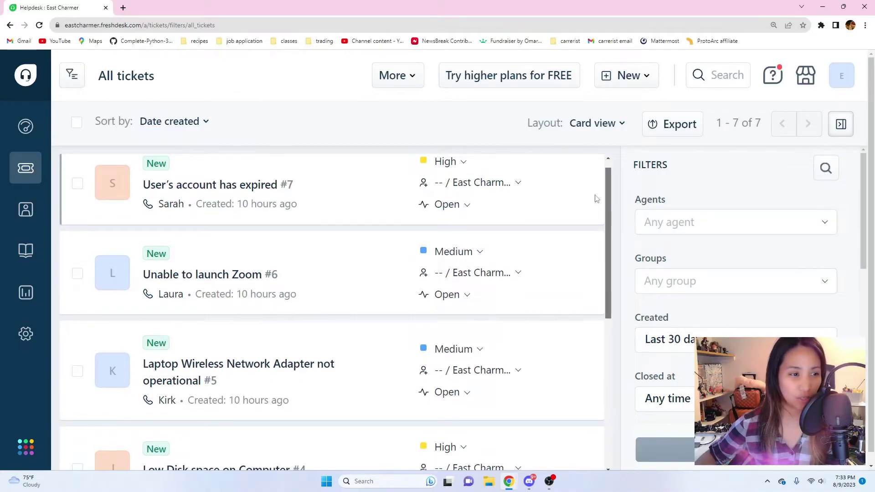
pyautogui.moveTo(606, 198); pyautogui.dragTo(601, 259)
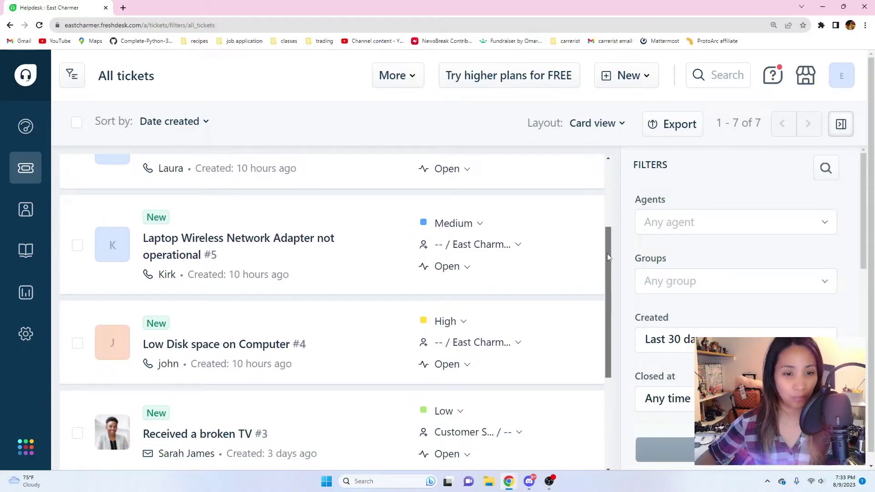
pyautogui.moveTo(607, 254); pyautogui.dragTo(607, 187)
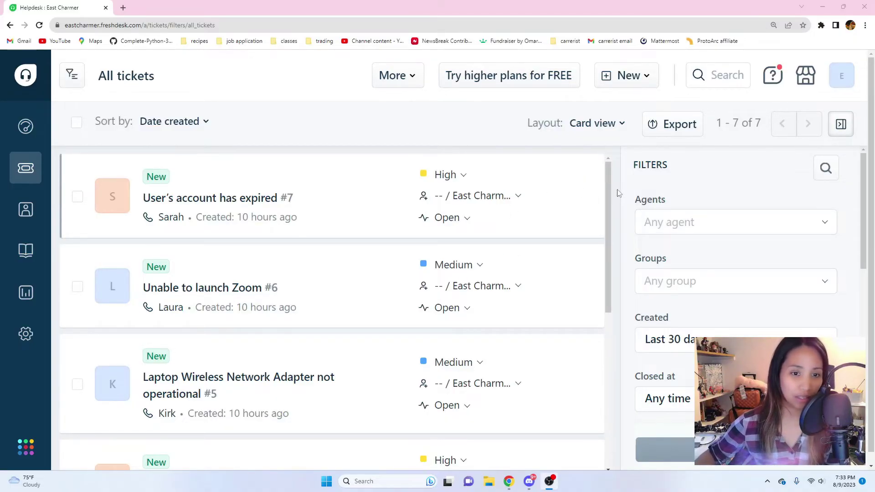
pyautogui.scroll(-1, 610, 205)
pyautogui.scroll(-1, 609, 215)
pyautogui.scroll(2, 608, 217)
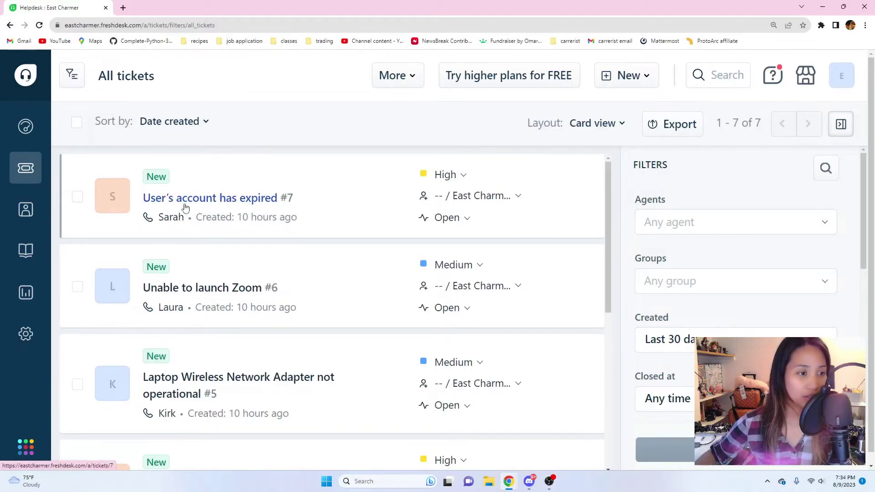
pyautogui.moveTo(186, 199)
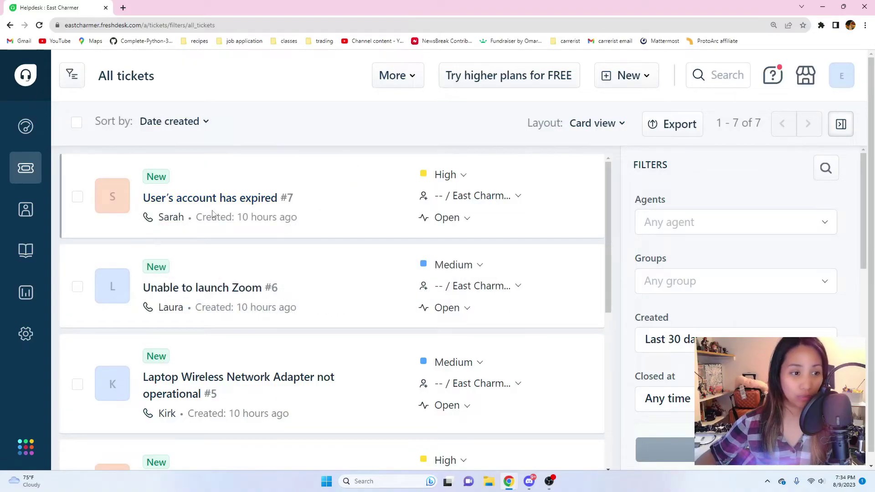
pyautogui.click(224, 205)
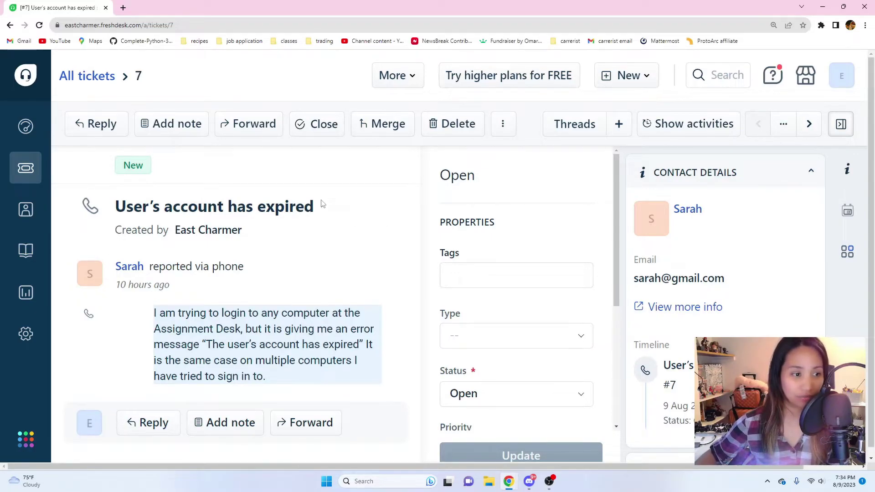
# Switch to the account properties screenshot in the image viewer and examine its Account options and Account expires settings
pyautogui.hotkey('alt', 'Tab')
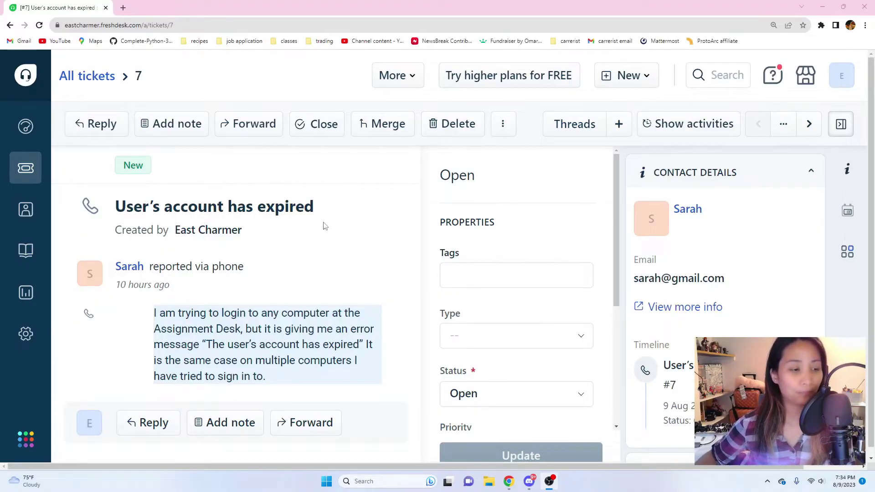
pyautogui.scroll(-1, 355, 237)
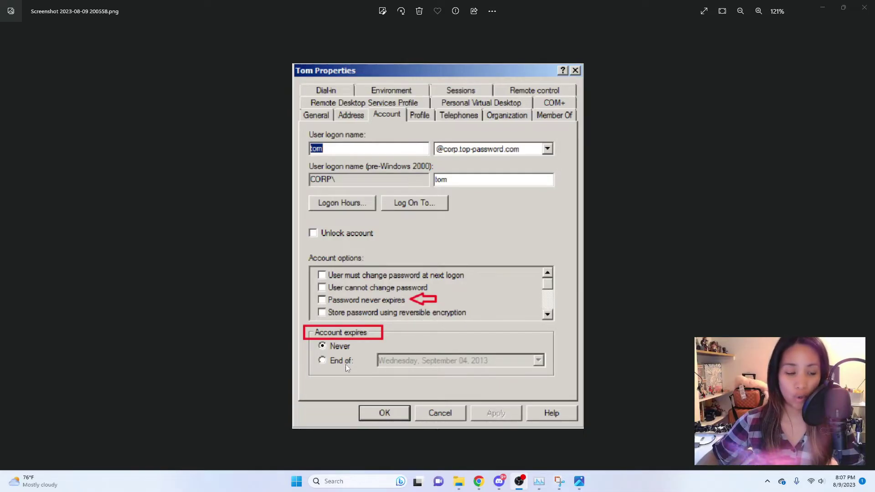
pyautogui.scroll(-1, 328, 351)
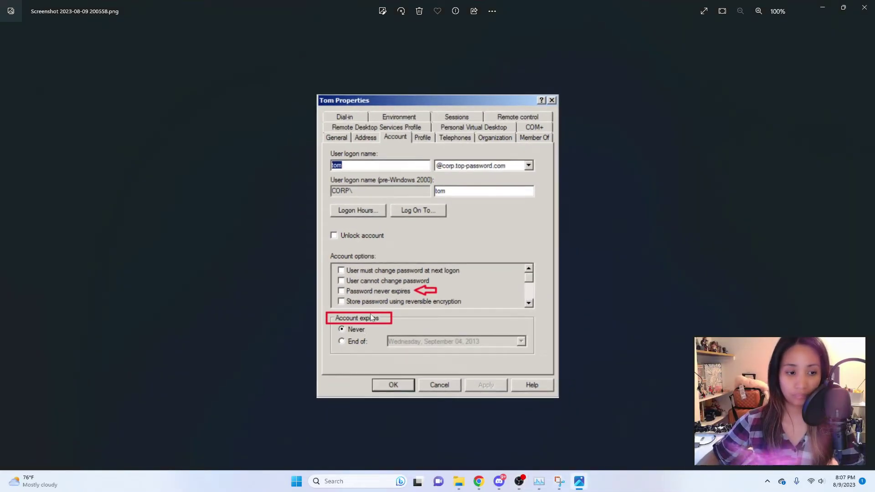
pyautogui.scroll(2, 354, 321)
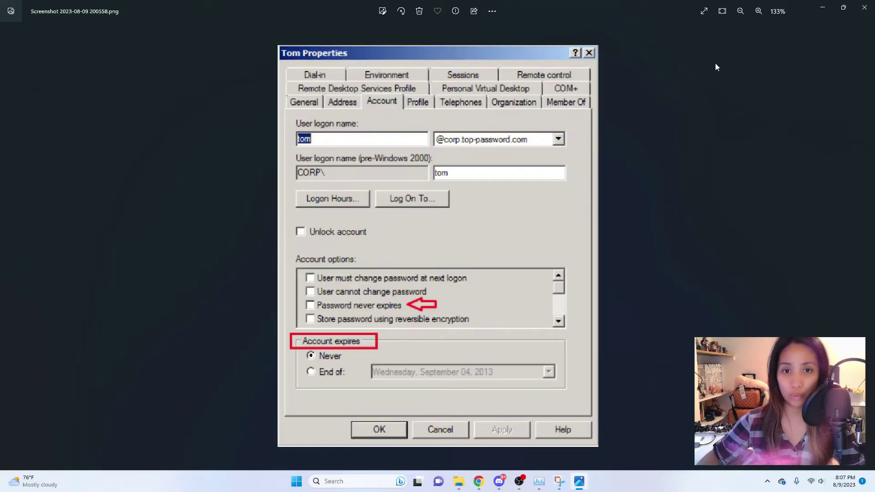
pyautogui.scroll(-2, 439, 319)
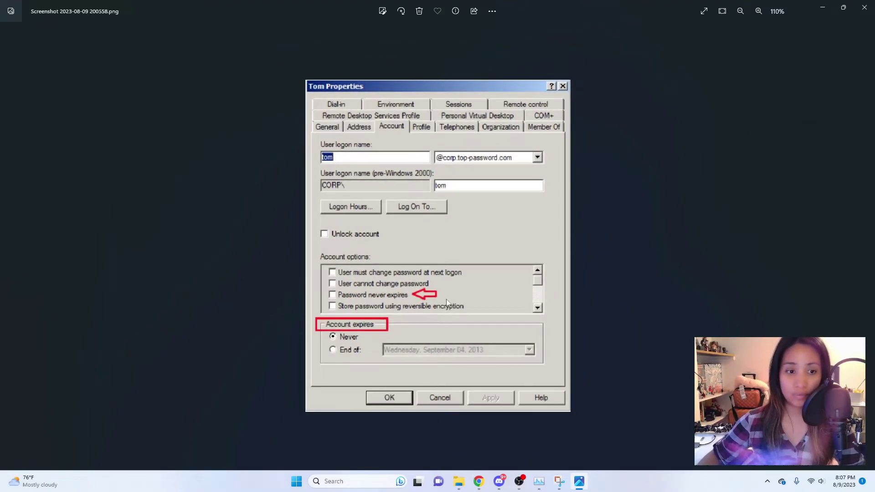
# Minimize the image and return to the ticket in Chrome to highlight the quoted account-expired error message
pyautogui.click(823, 8)
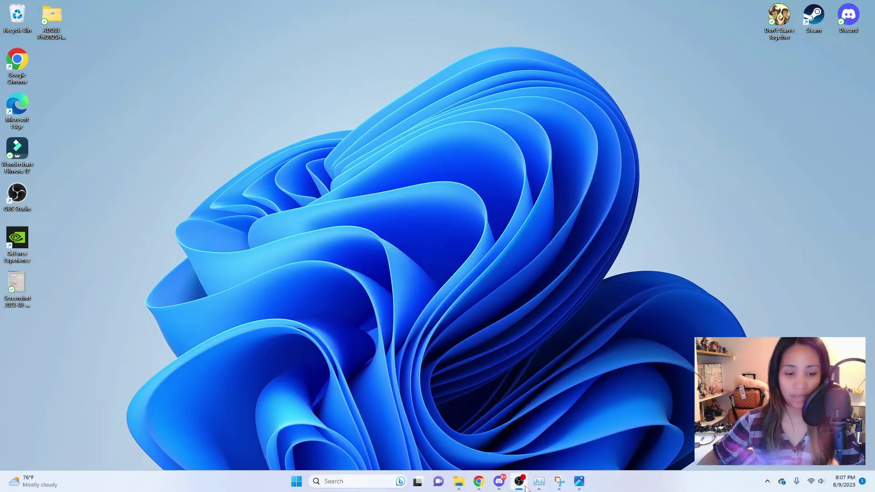
pyautogui.click(479, 481)
pyautogui.moveTo(199, 346); pyautogui.dragTo(365, 345)
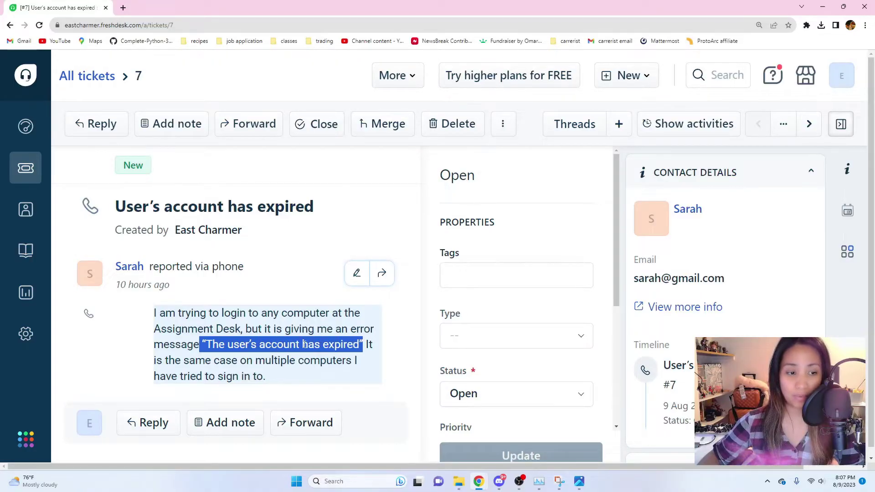
pyautogui.click(351, 347)
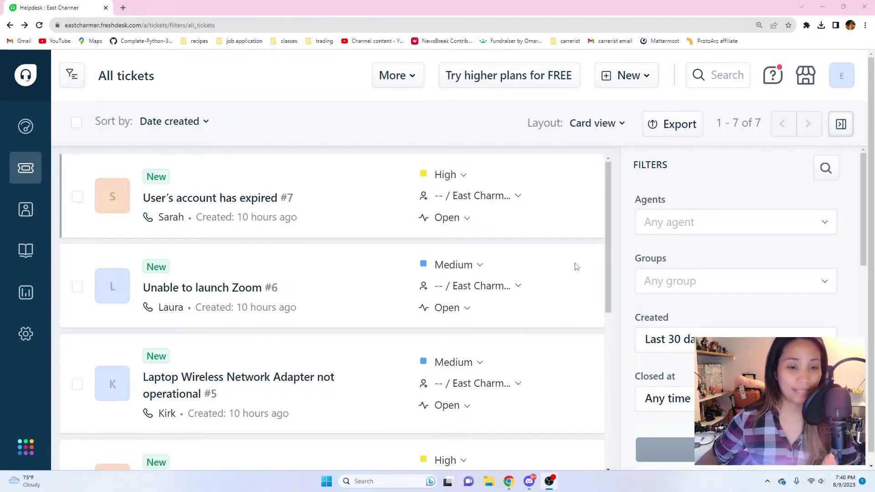
# Open the ticket "Low Disk space on Computer" from the All tickets list
pyautogui.moveTo(608, 231); pyautogui.dragTo(602, 296)
pyautogui.scroll(-2, 602, 296)
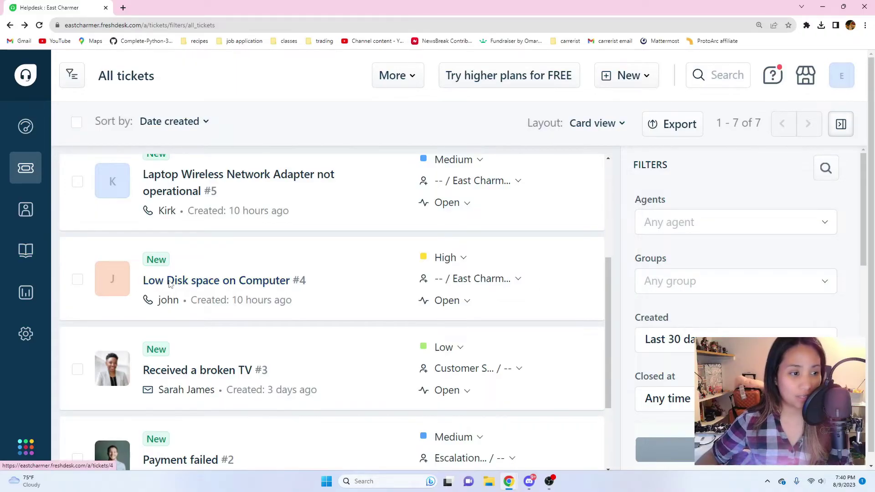
pyautogui.click(168, 283)
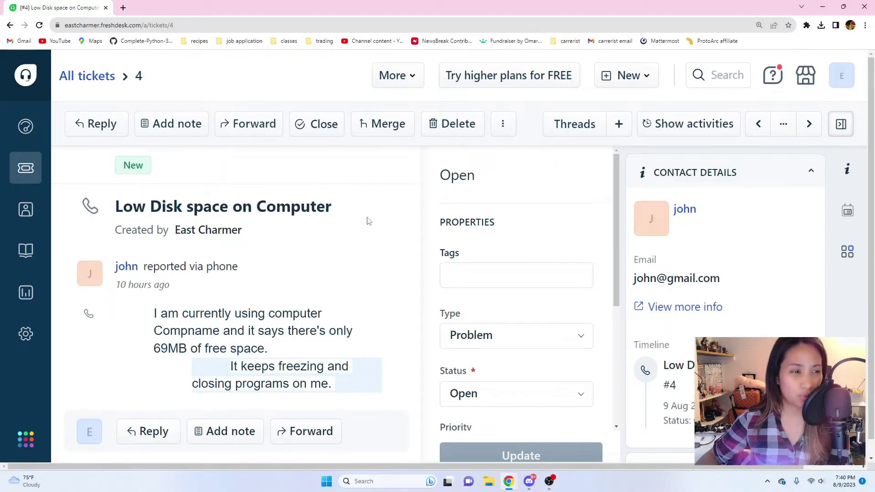
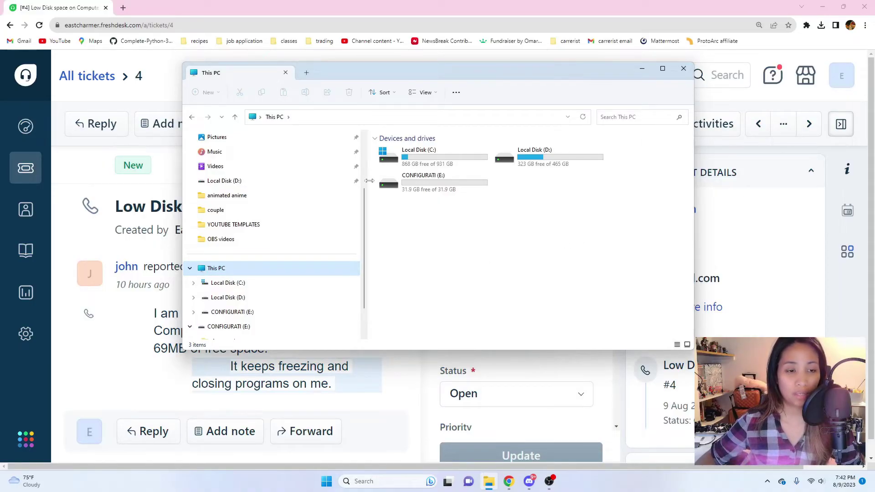
# Open the properties of Local Disk (C:) in File Explorer and examine the drive's used and free space
pyautogui.click(448, 154)
pyautogui.rightClick(449, 154)
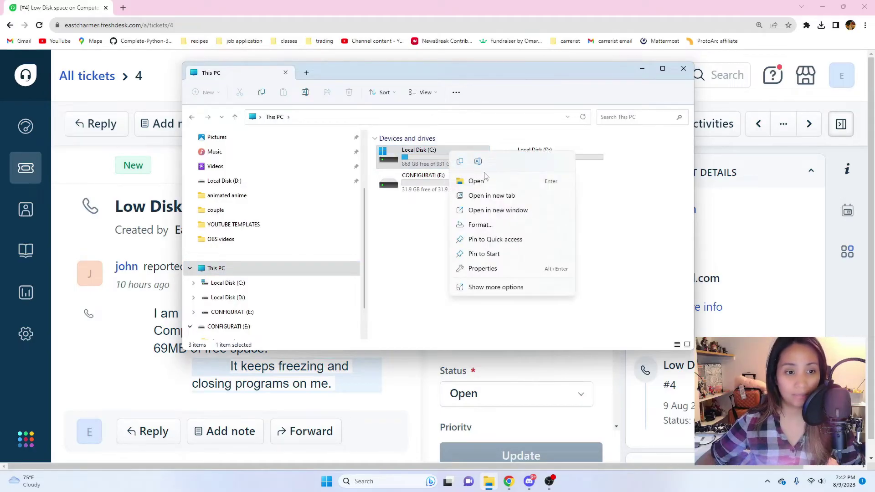
pyautogui.click(498, 288)
pyautogui.click(531, 433)
pyautogui.moveTo(612, 250); pyautogui.dragTo(491, 107)
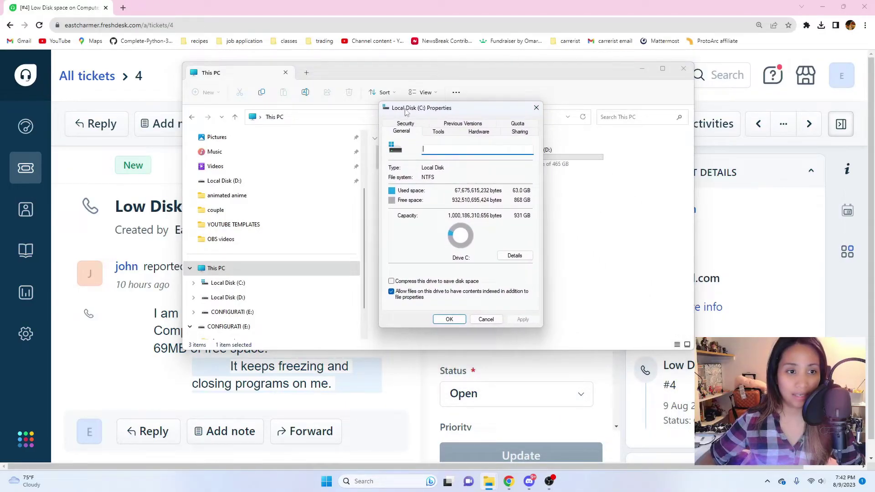
pyautogui.moveTo(419, 106); pyautogui.dragTo(417, 90)
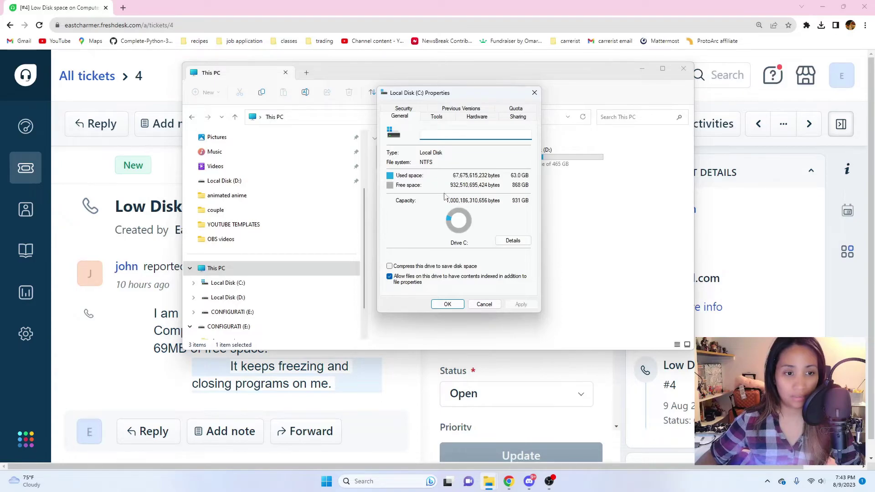
pyautogui.moveTo(466, 92); pyautogui.dragTo(441, 66)
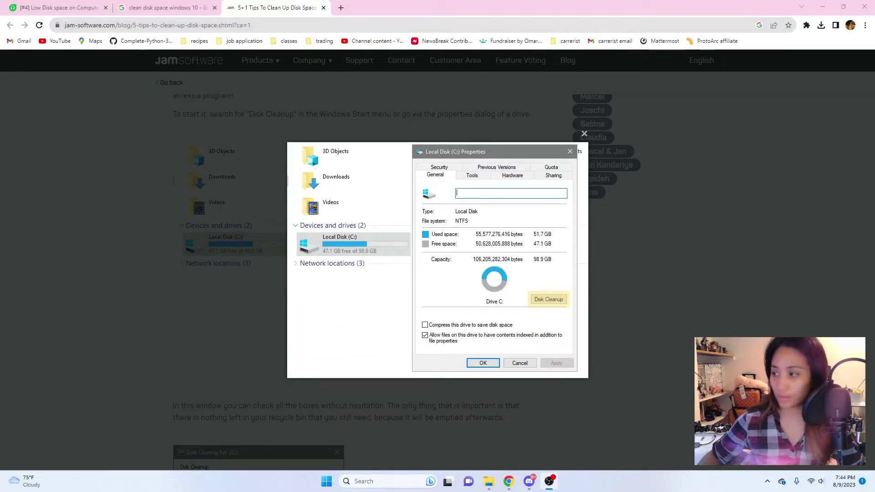
# Close the two disk cleanup web pages and the Local Disk (C:) properties dialog
pyautogui.hotkey('ctrl', 'w')
pyautogui.hotkey('ctrl', 'w')
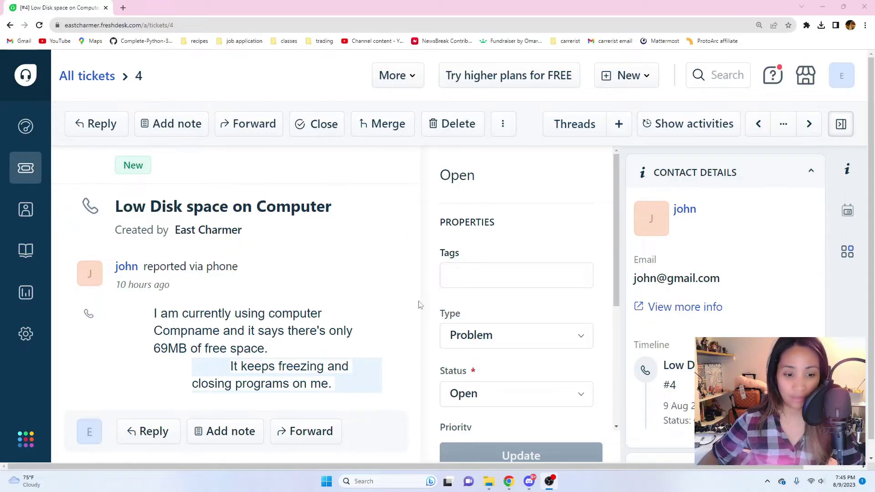
pyautogui.moveTo(358, 299)
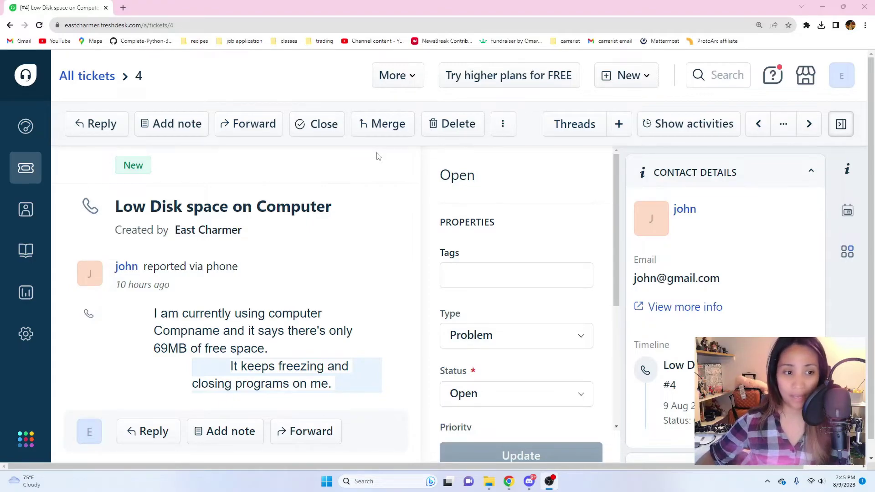
pyautogui.click(489, 482)
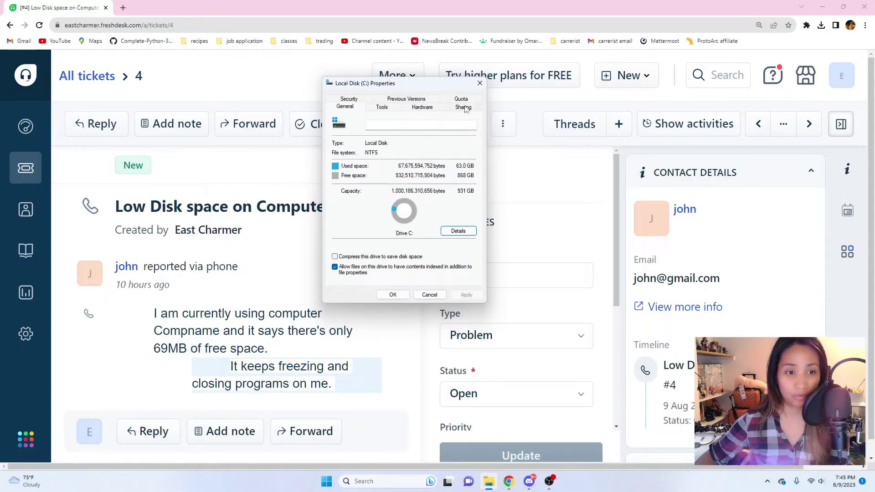
pyautogui.click(480, 84)
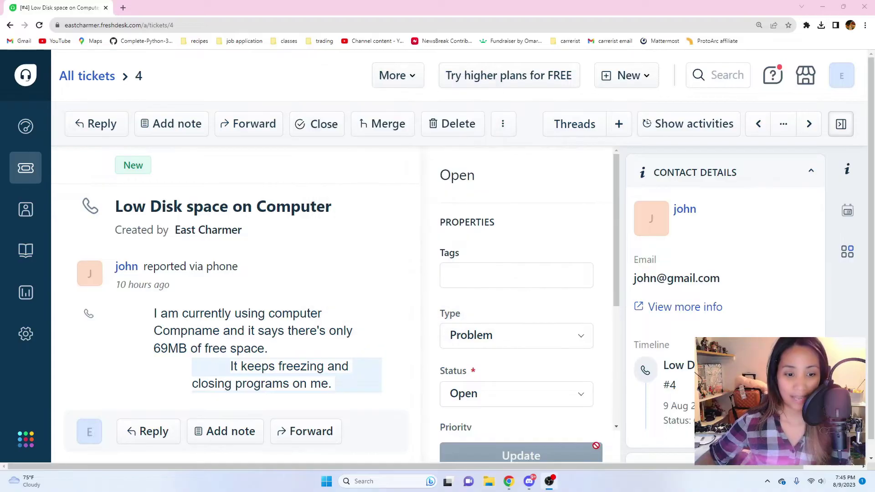
# Open the properties of This PC in File Explorer, review the system specifications and open the advanced system settings
pyautogui.click(488, 481)
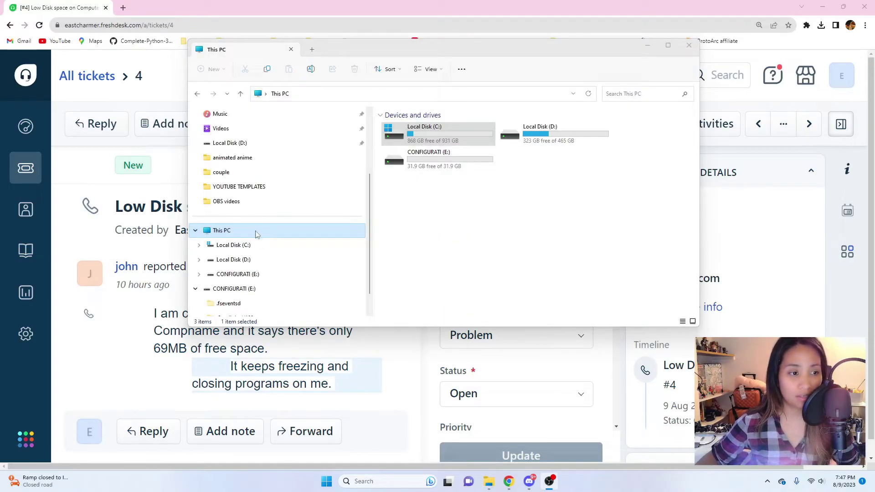
pyautogui.rightClick(256, 235)
pyautogui.click(286, 400)
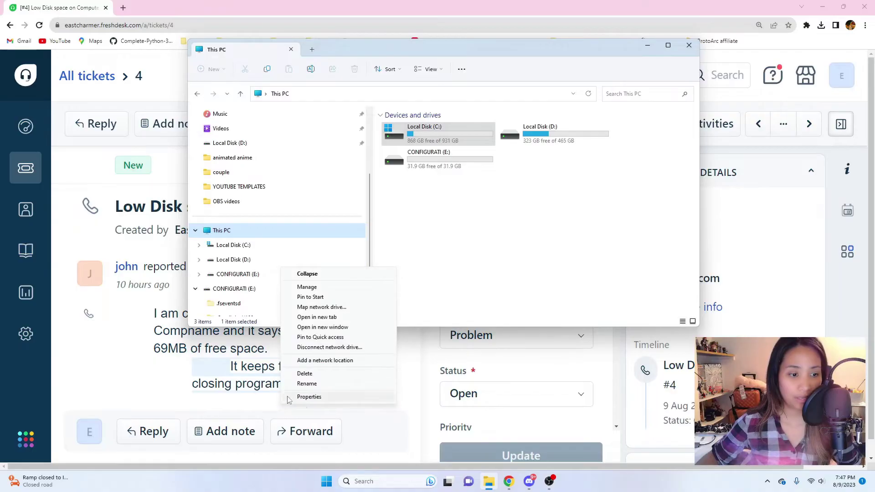
pyautogui.click(310, 397)
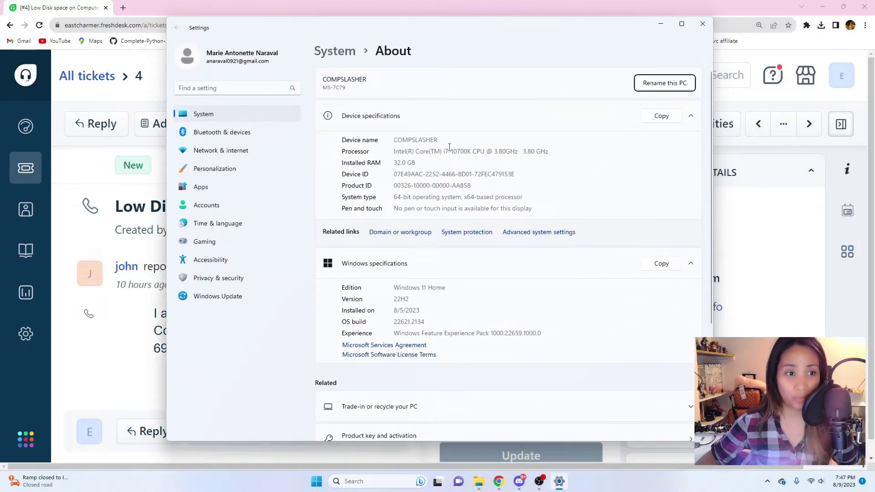
pyautogui.scroll(-3, 617, 217)
pyautogui.scroll(3, 616, 218)
pyautogui.click(539, 233)
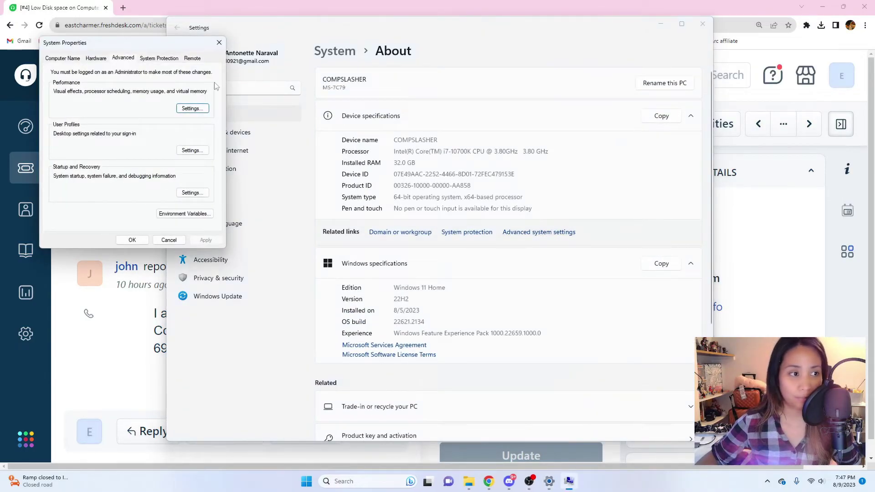
# Open the User Profiles settings from System Properties and examine the size, type and delete options of each stored profile
pyautogui.moveTo(133, 43); pyautogui.dragTo(462, 40)
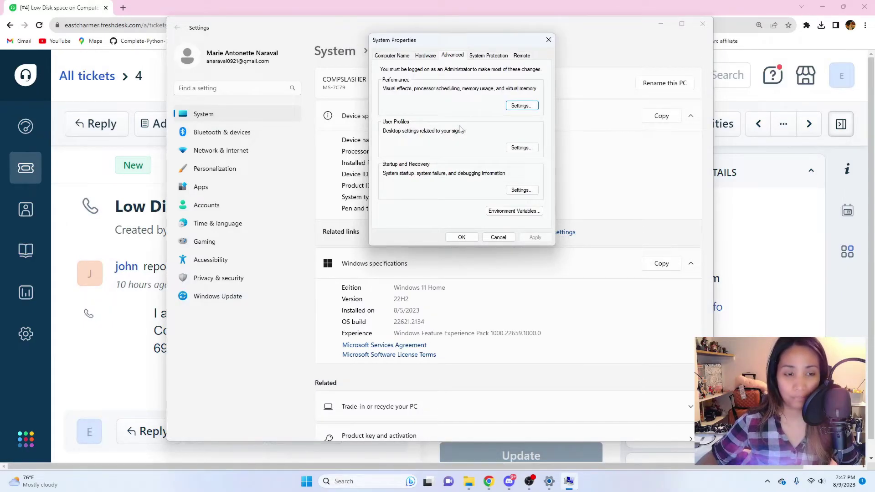
pyautogui.click(518, 148)
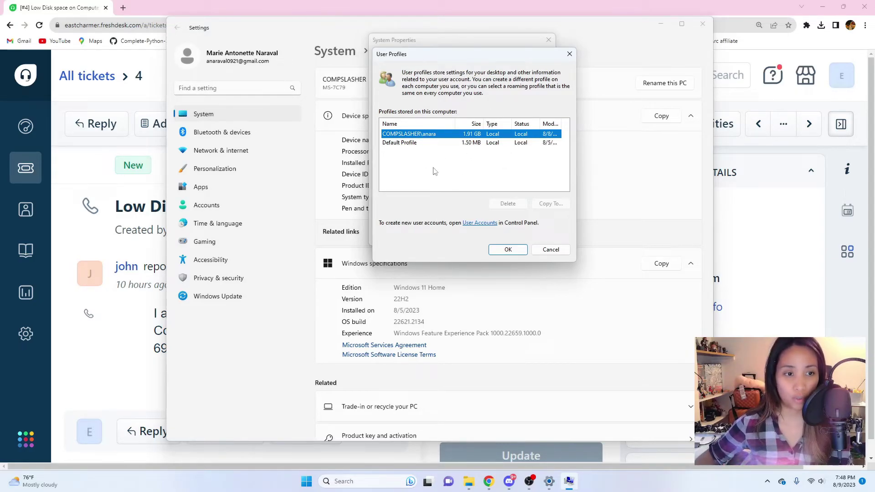
pyautogui.click(409, 145)
pyautogui.click(419, 136)
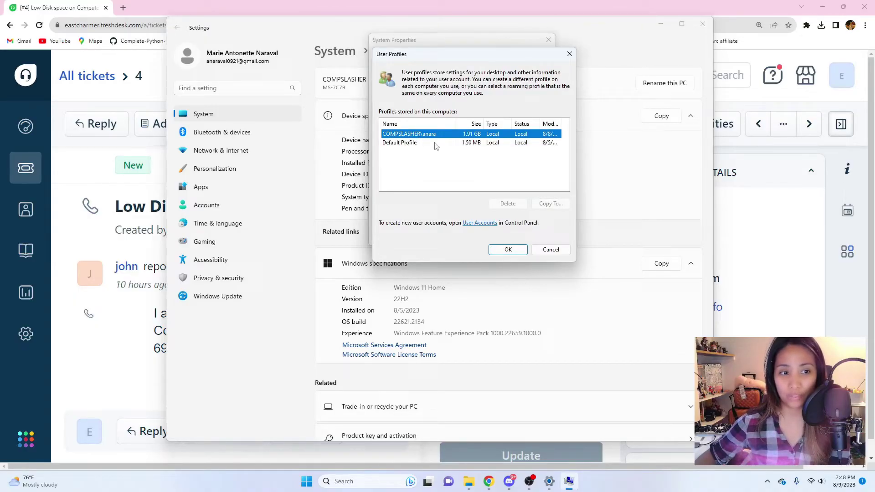
pyautogui.click(432, 161)
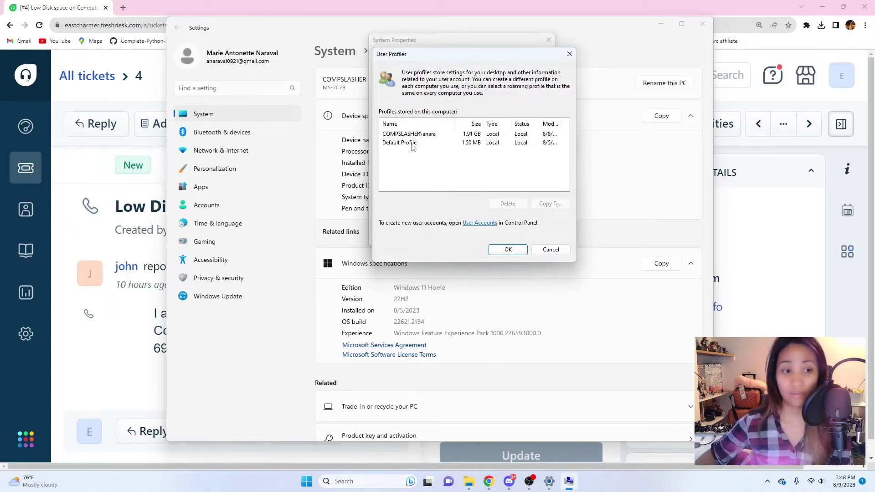
pyautogui.click(414, 144)
pyautogui.click(432, 134)
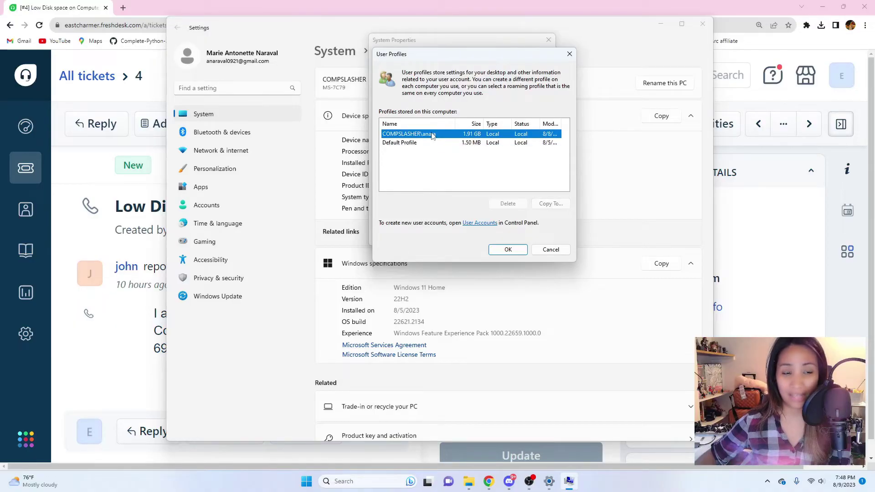
pyautogui.click(411, 145)
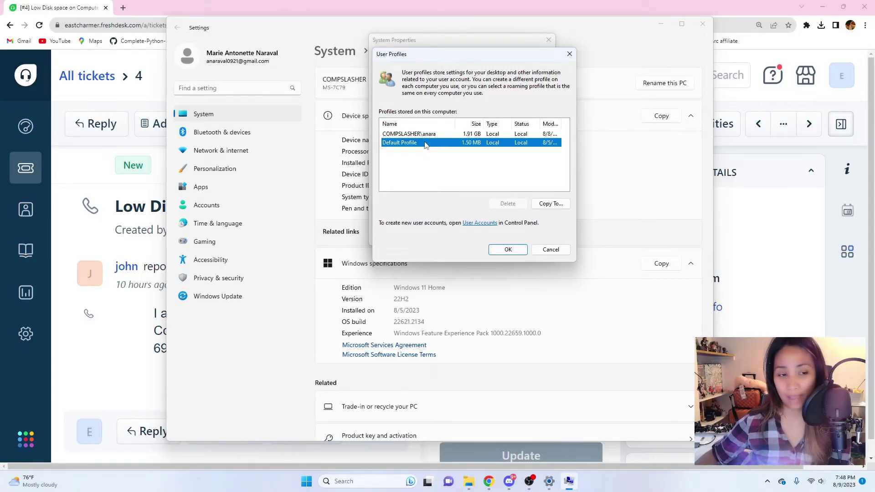
pyautogui.click(431, 166)
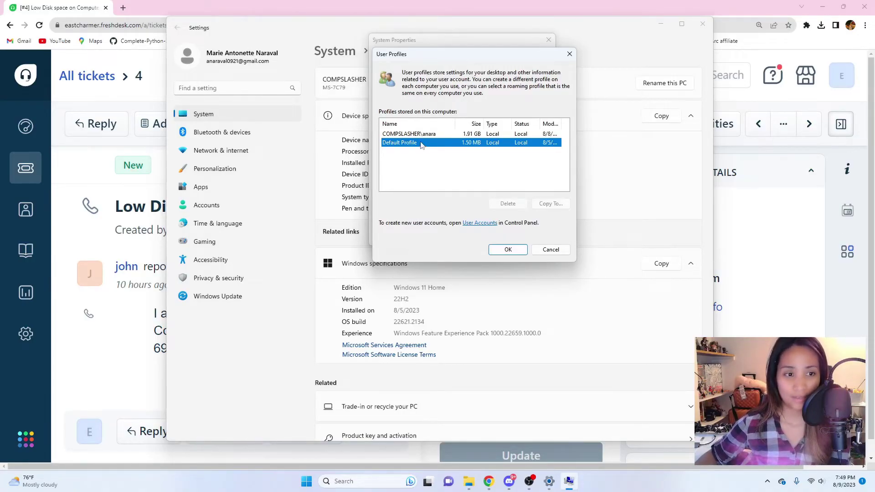
pyautogui.click(424, 134)
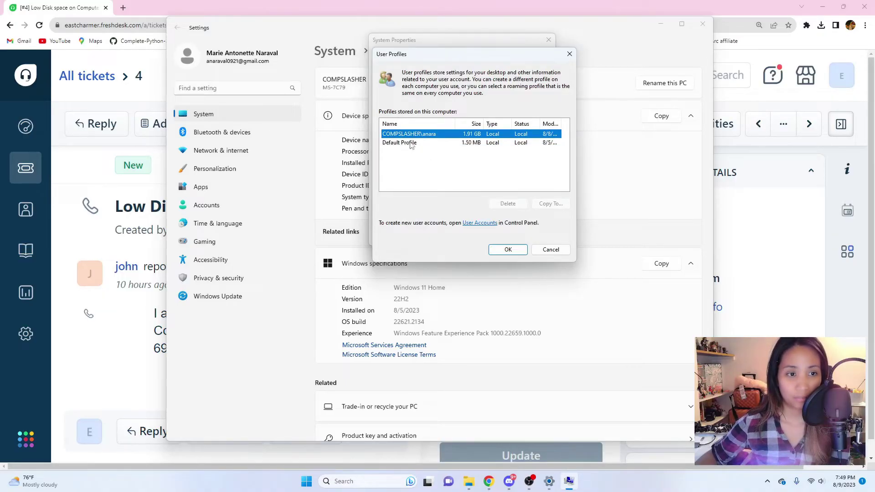
pyautogui.click(411, 142)
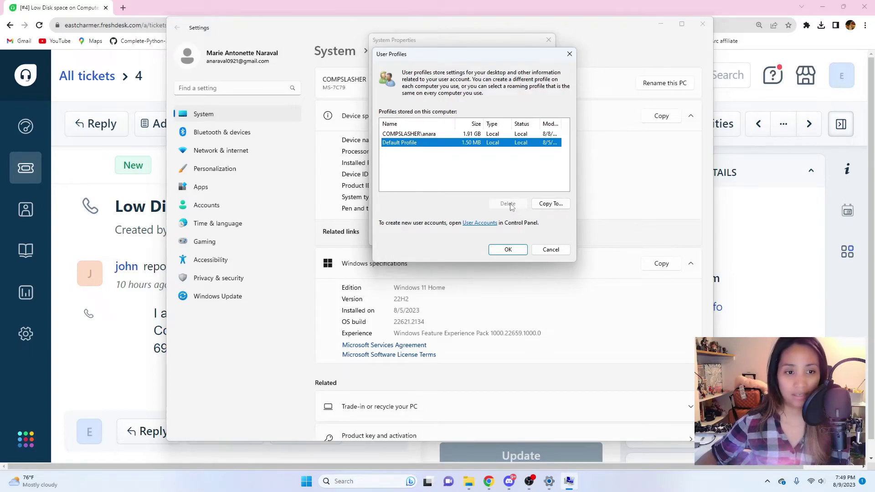
# Narrow the Name column and widen the Modified column in the stored profiles list to read the full dates
pyautogui.moveTo(455, 124); pyautogui.dragTo(445, 125)
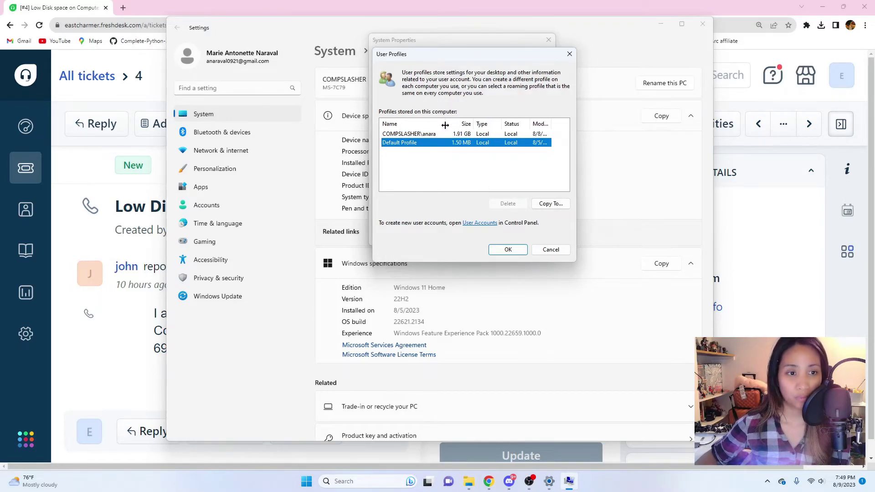
pyautogui.click(454, 180)
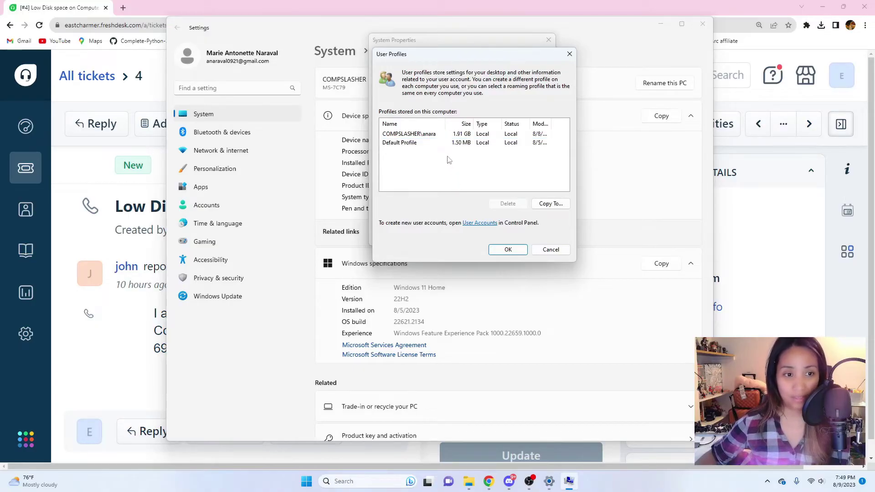
pyautogui.click(597, 152)
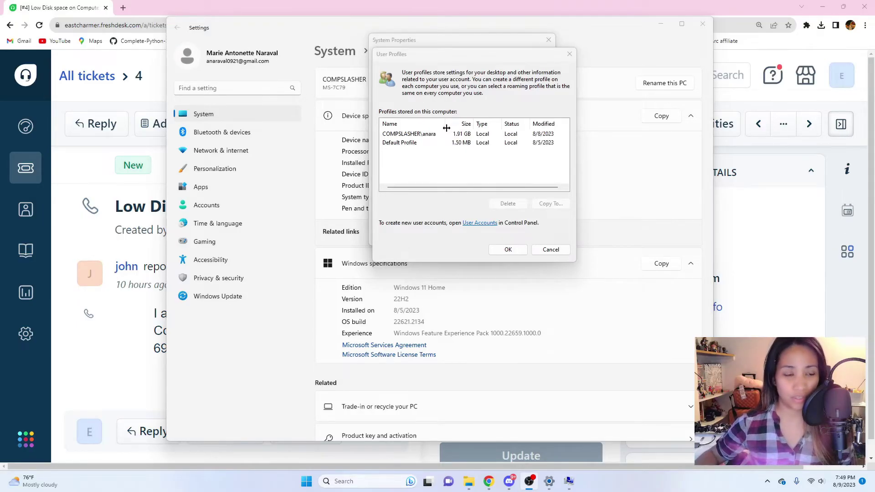
pyautogui.moveTo(447, 128); pyautogui.dragTo(445, 127)
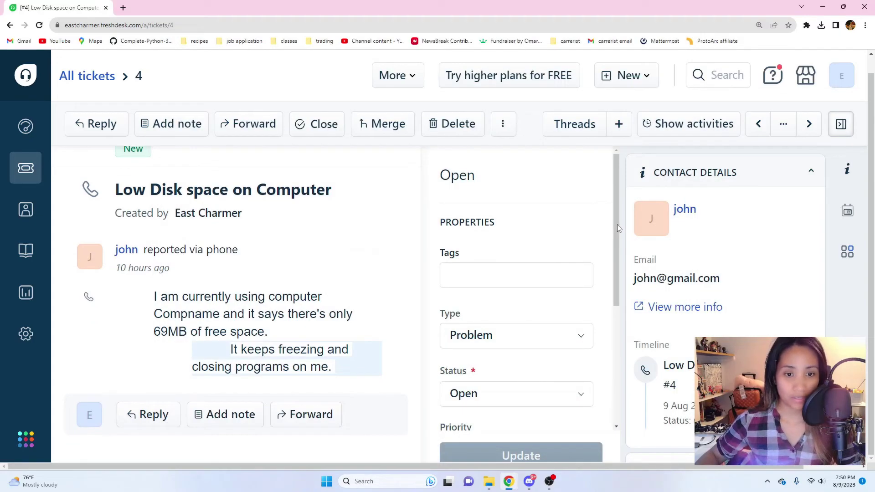
# Set the status of the "Low Disk space on Computer" ticket to Pending and update its properties
pyautogui.moveTo(618, 224); pyautogui.dragTo(617, 263)
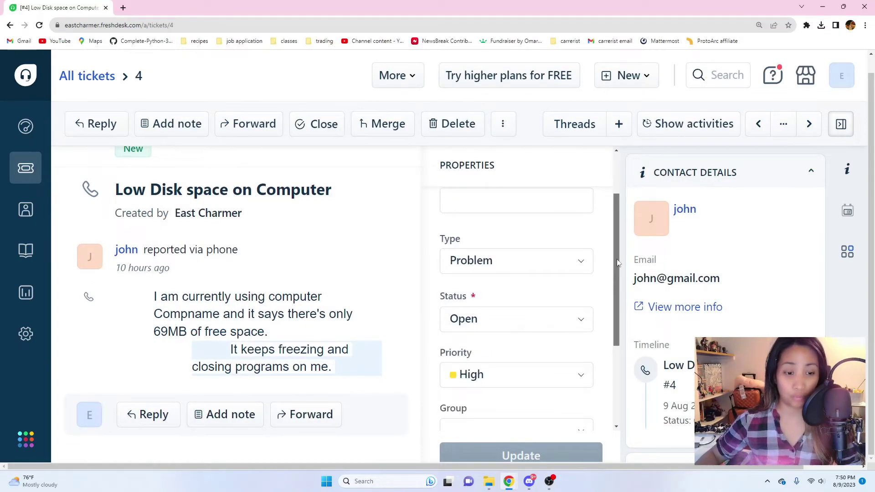
pyautogui.click(582, 318)
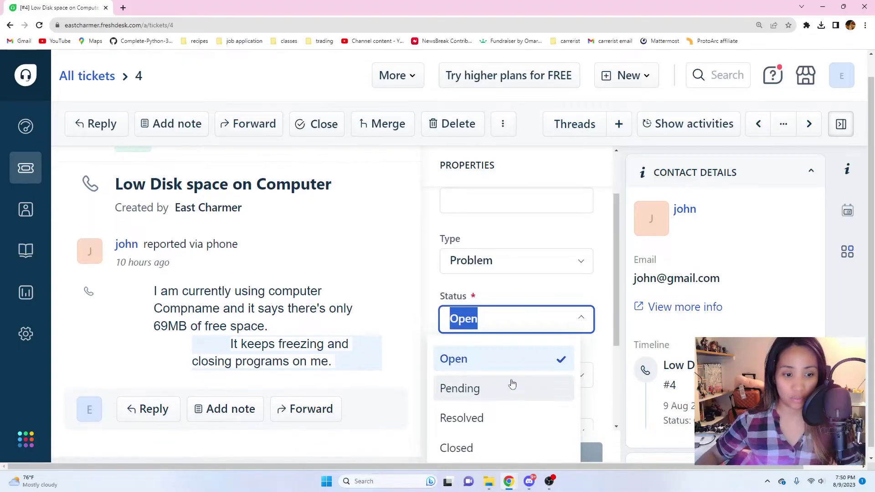
pyautogui.moveTo(617, 299); pyautogui.dragTo(573, 293)
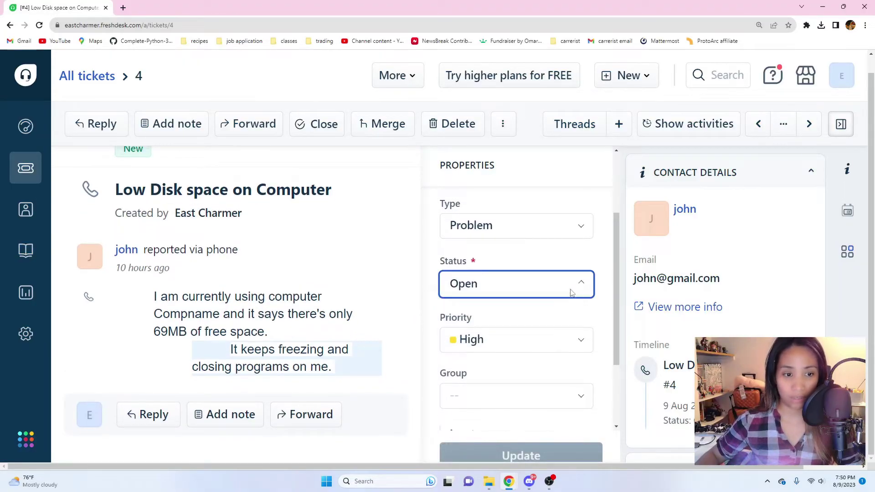
pyautogui.click(573, 293)
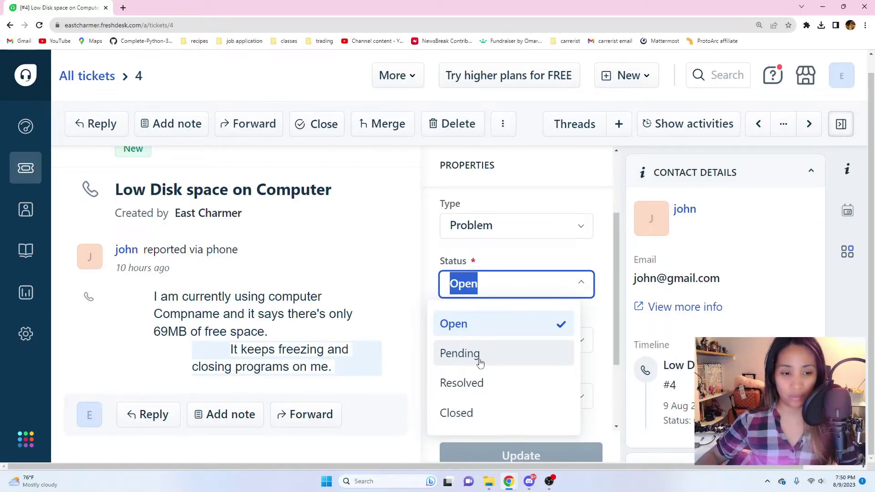
pyautogui.click(487, 360)
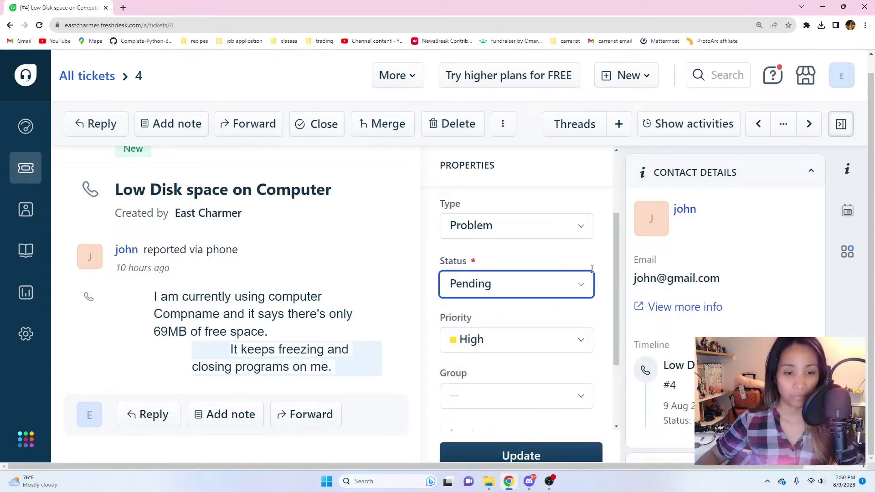
pyautogui.scroll(-1, 616, 261)
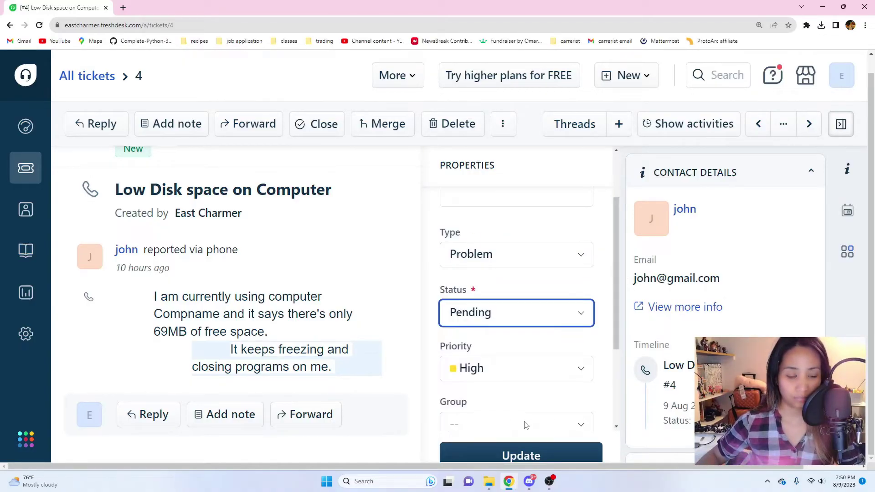
pyautogui.scroll(2, 614, 276)
pyautogui.click(521, 456)
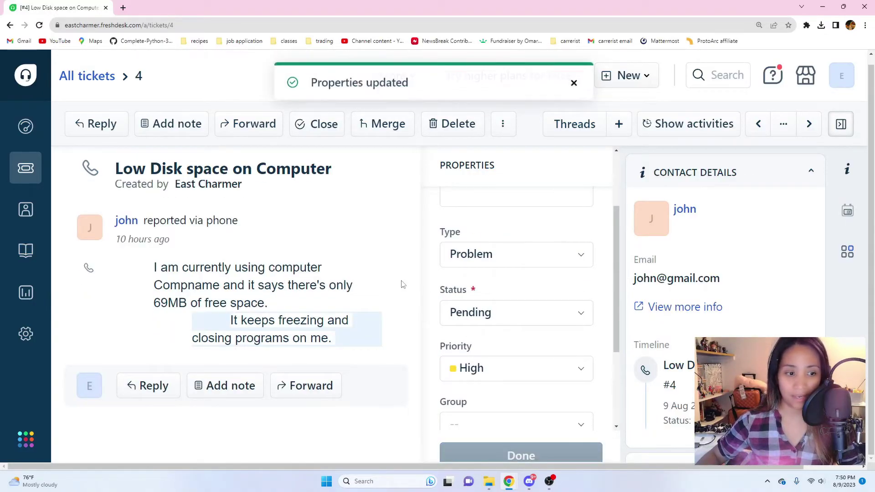
# Start a reply to the ticket's requester and check the drives' free space under This PC in File Explorer
pyautogui.click(155, 387)
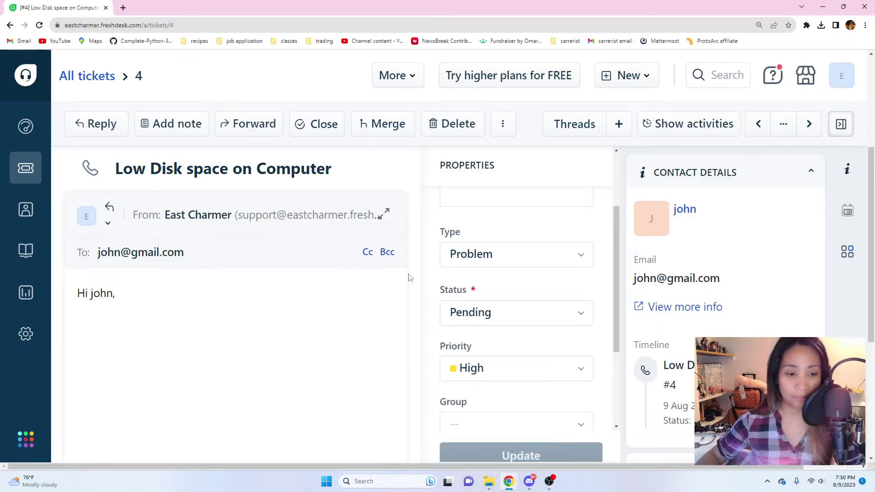
pyautogui.moveTo(489, 482)
pyautogui.click(489, 406)
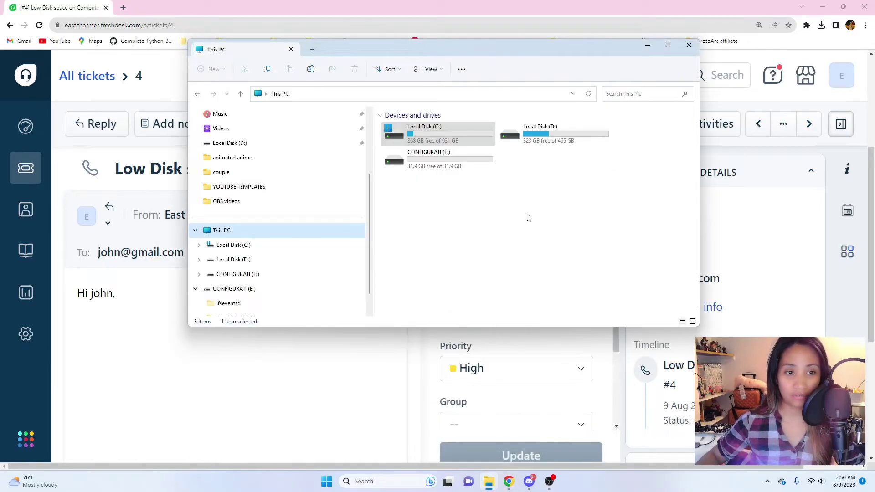
pyautogui.click(648, 47)
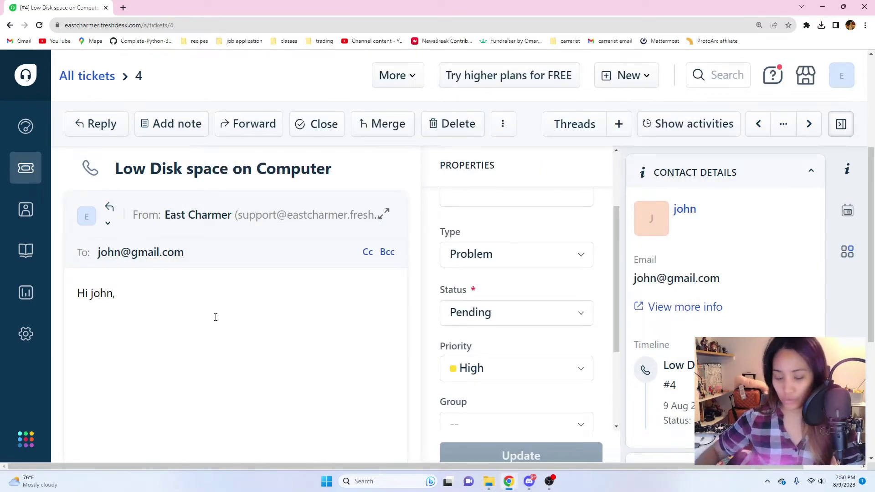
# Capitalize the name in the greeting and add "I've cleaned up the drive and there should be plenty of available space now."
pyautogui.press('Return')
pyautogui.write("I've cle")
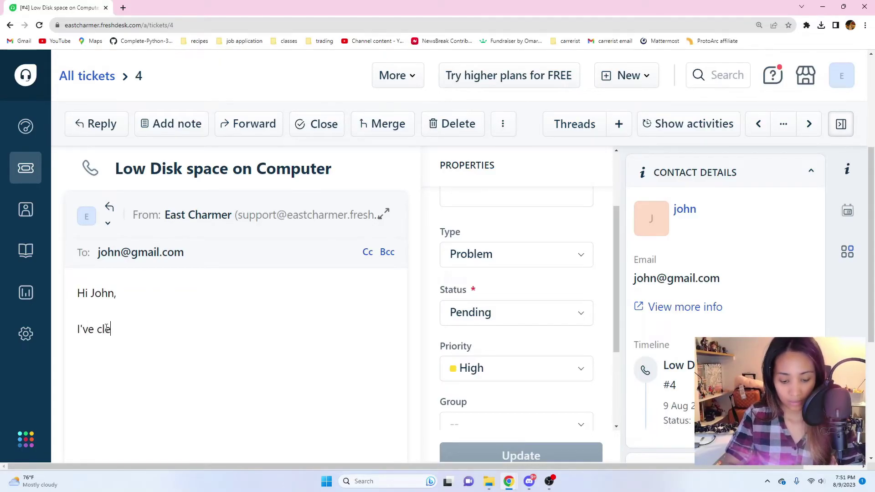
pyautogui.write('aned up the ')
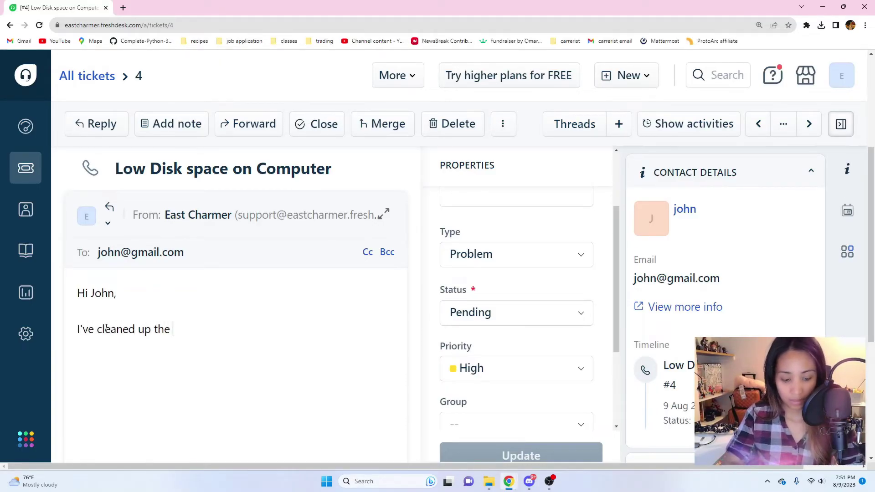
pyautogui.write('drive')
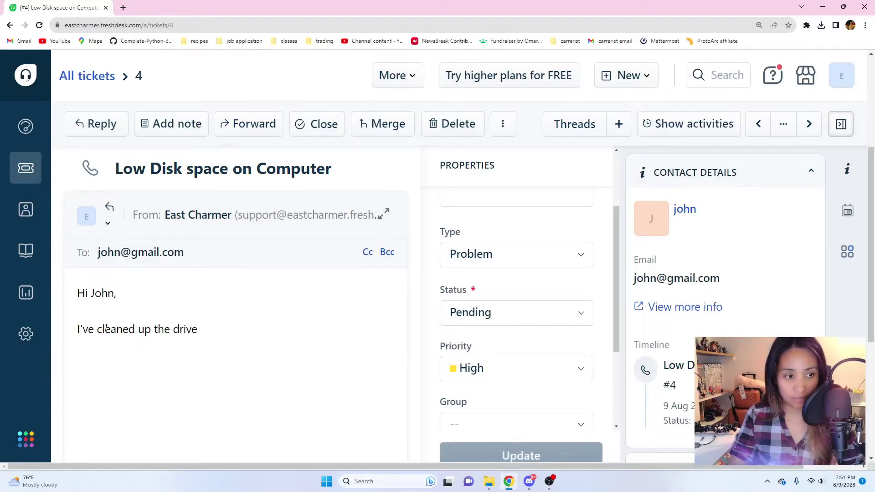
pyautogui.write(' and there ')
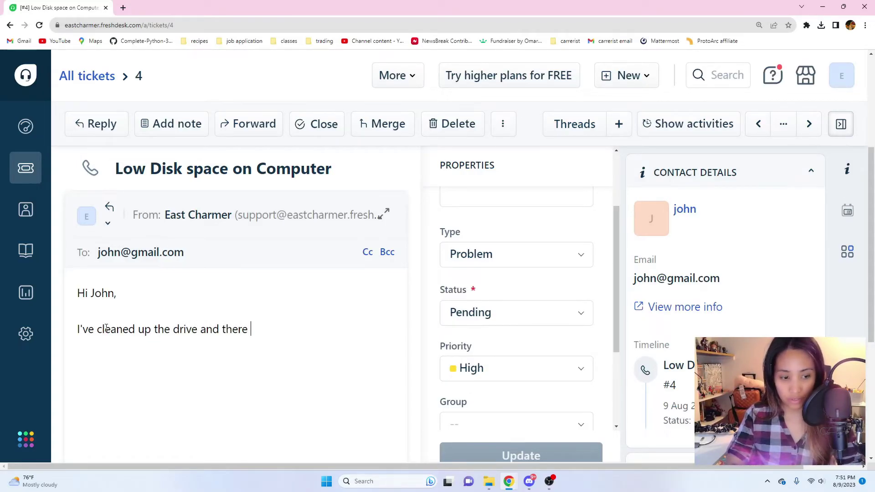
pyautogui.write('should be ple')
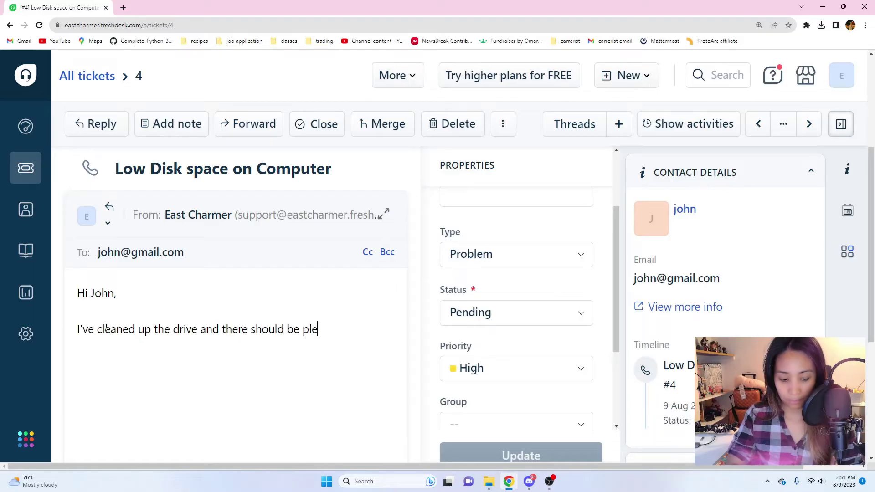
pyautogui.write('nty of ava')
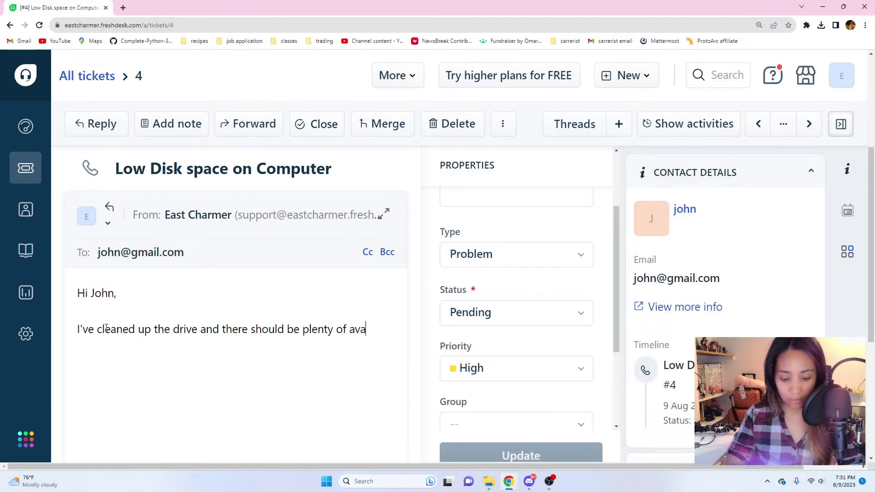
pyautogui.write('ilable ')
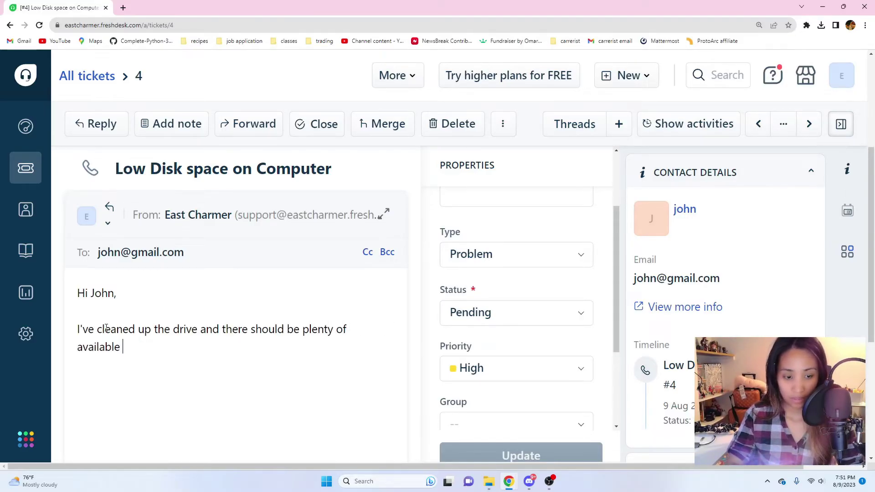
pyautogui.write('space now. ')
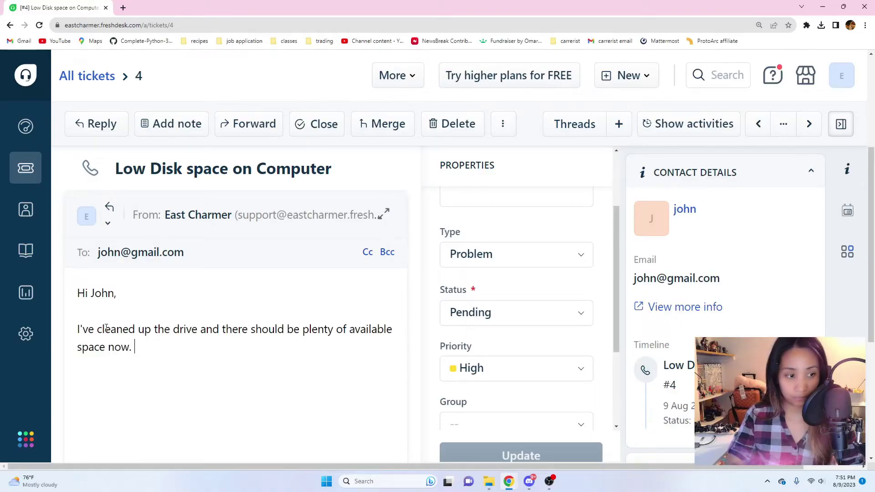
# Add to the reply "Can you please verify that the computer is working properly and the apps are no longer freezing." and sign off with "Thanks!"
pyautogui.write('Can you ')
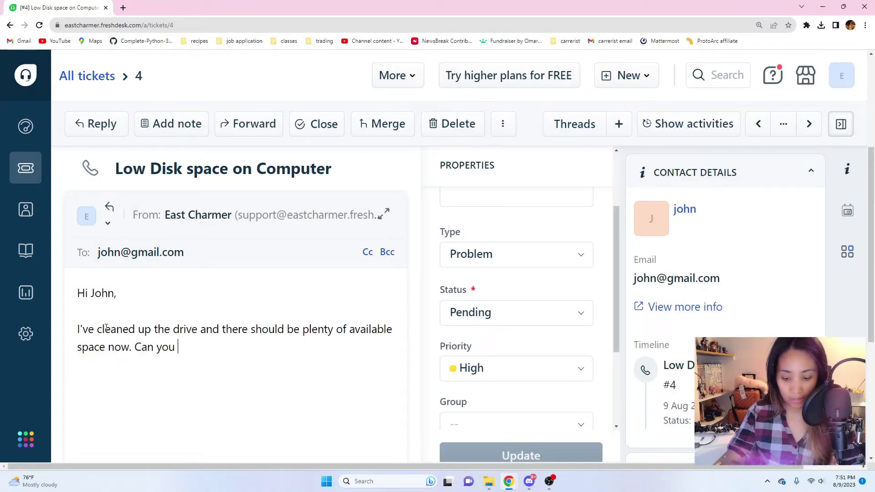
pyautogui.write('please veri')
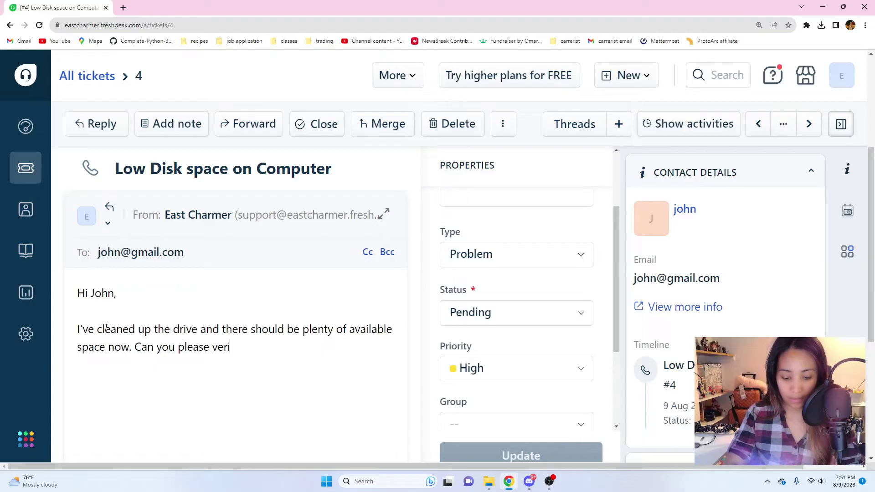
pyautogui.write('fy that th')
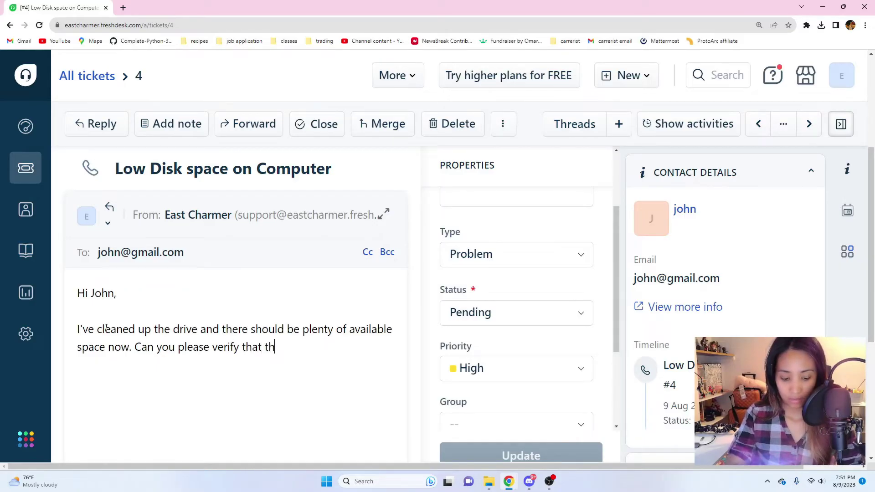
pyautogui.write('e coimpute')
pyautogui.press('BackSpace')
pyautogui.press('BackSpace')
pyautogui.press('BackSpace')
pyautogui.press('BackSpace')
pyautogui.press('BackSpace')
pyautogui.press('BackSpace')
pyautogui.write('mput')
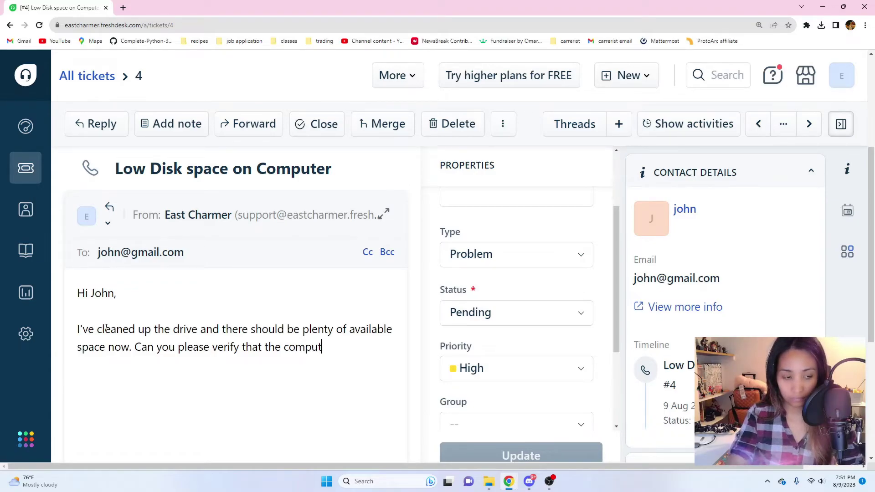
pyautogui.write('er is worki')
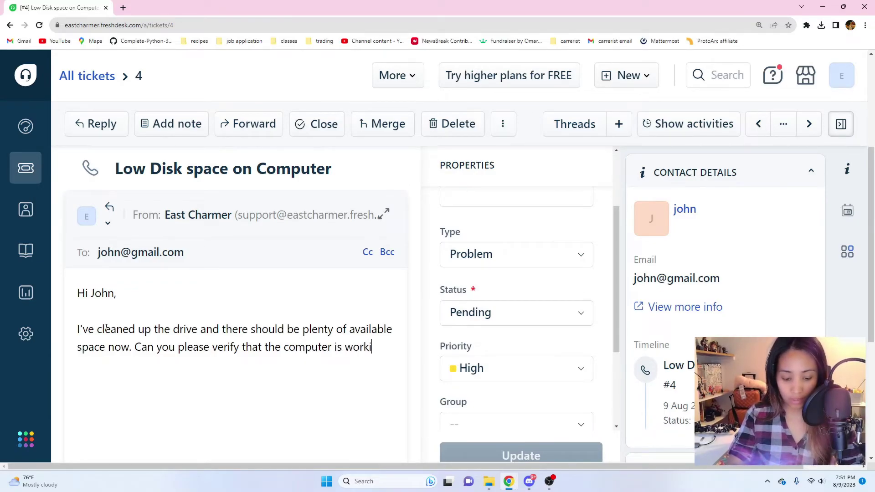
pyautogui.write('ng properl')
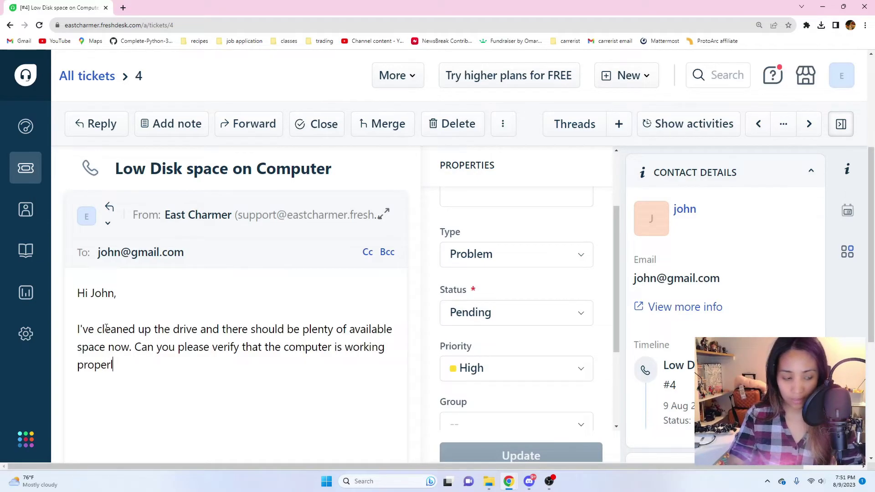
pyautogui.write('y and the apps are no longer freezing.')
pyautogui.press('Return')
pyautogui.press('Return')
pyautogui.write('Thanks!')
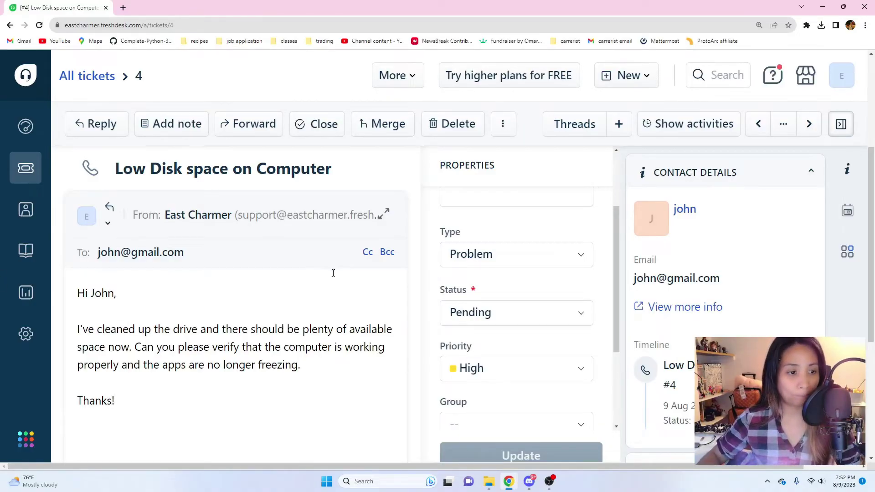
# Review the wording of the drafted reply on the "Low Disk space on Computer" ticket and send it to the requester
pyautogui.scroll(-1, 306, 303)
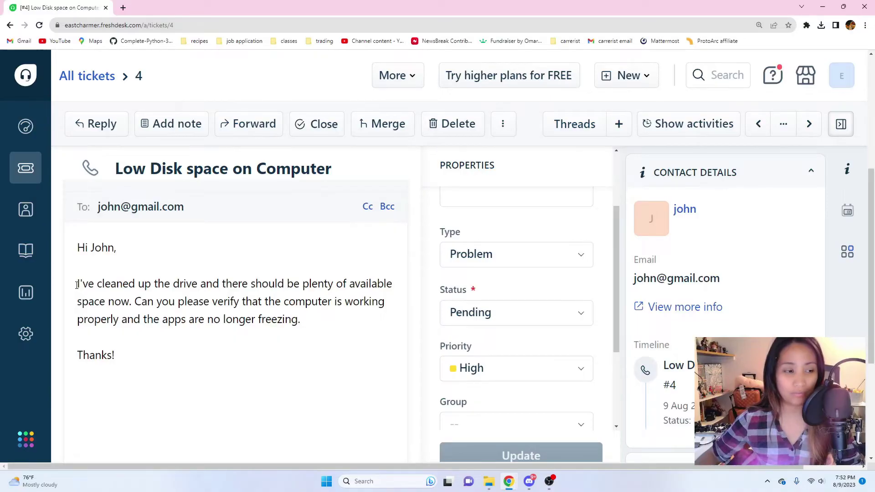
pyautogui.moveTo(77, 285); pyautogui.dragTo(197, 285)
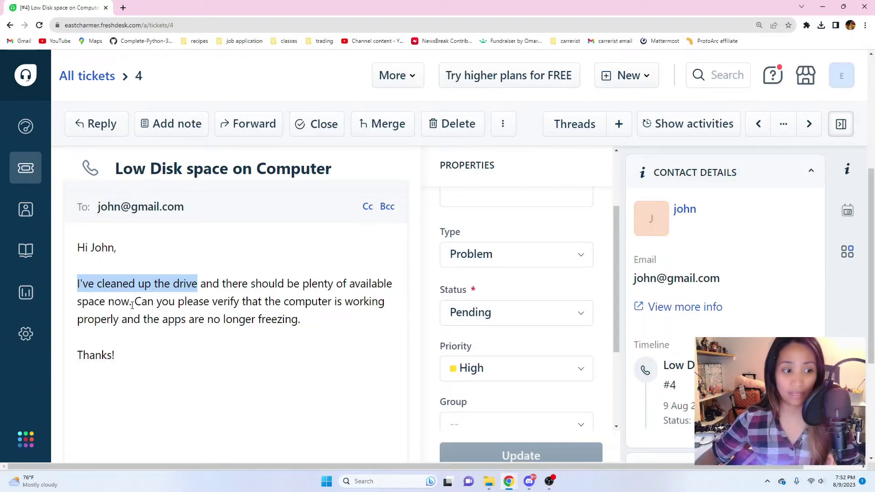
pyautogui.moveTo(134, 303); pyautogui.dragTo(296, 304)
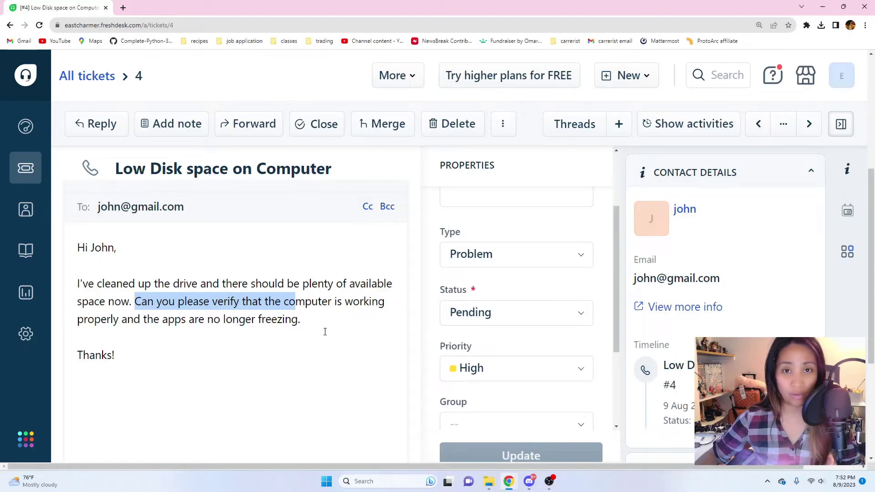
pyautogui.click(324, 323)
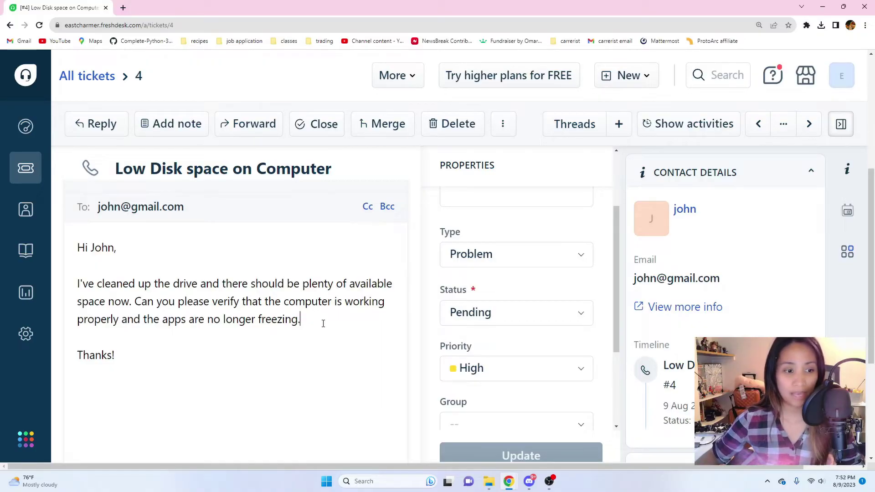
pyautogui.click(323, 354)
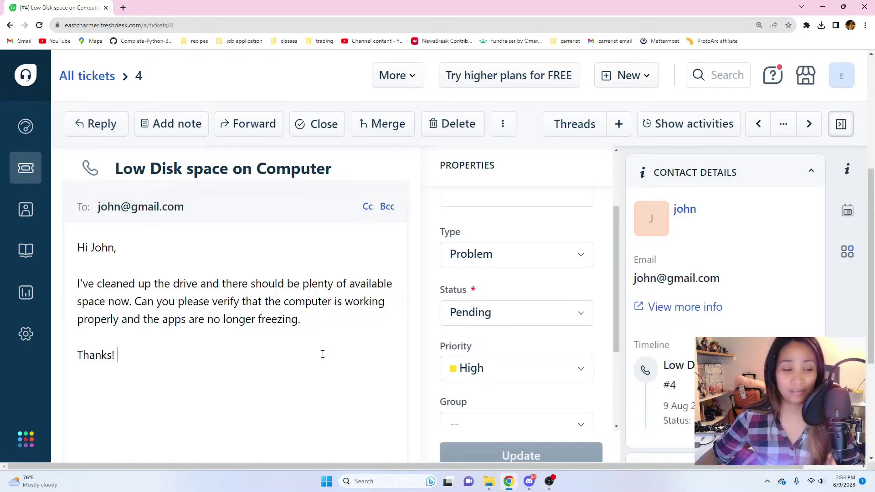
pyautogui.scroll(-3, 371, 330)
pyautogui.scroll(4, 372, 330)
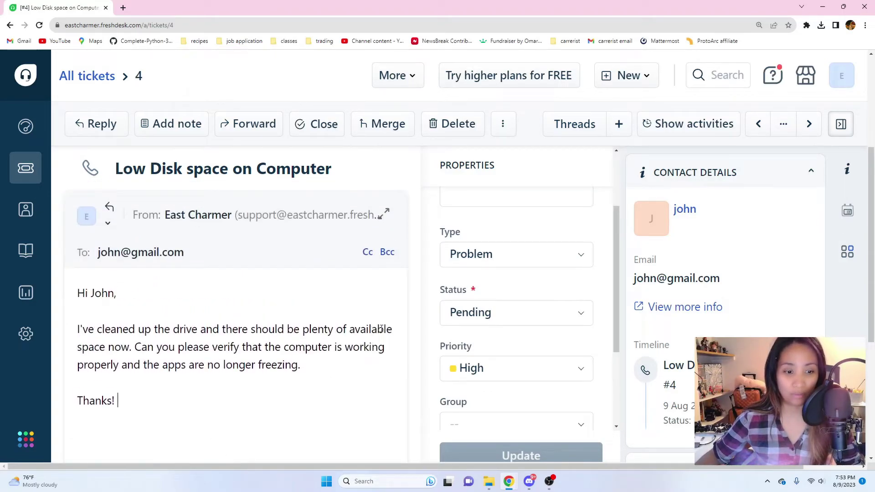
pyautogui.scroll(-5, 360, 364)
pyautogui.click(346, 407)
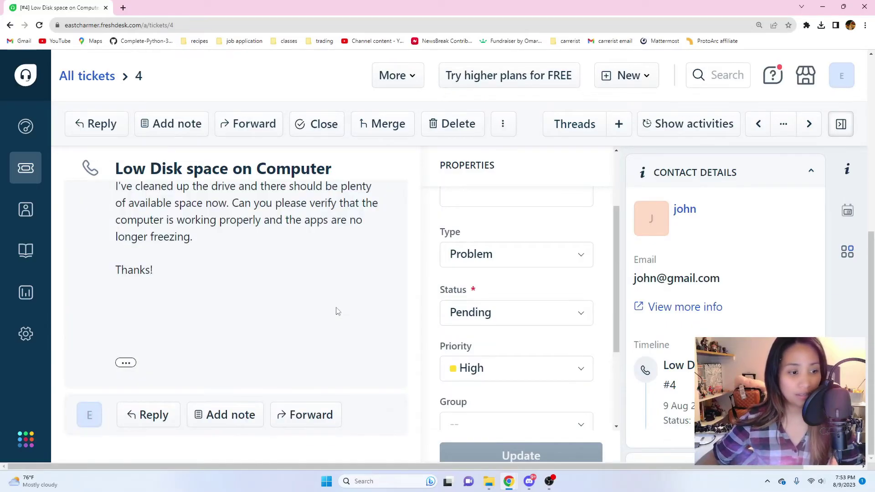
# Return to the list of all tickets and open the "Unable to launch Zoom" ticket
pyautogui.scroll(5, 336, 309)
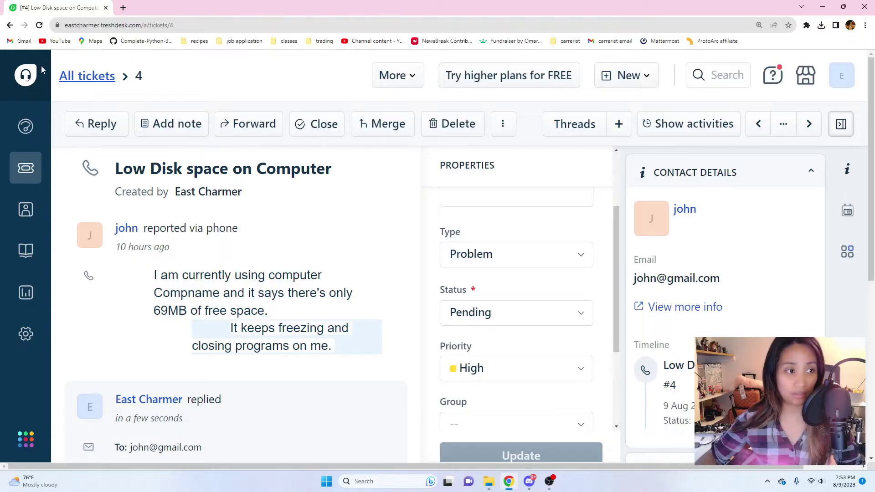
pyautogui.click(101, 75)
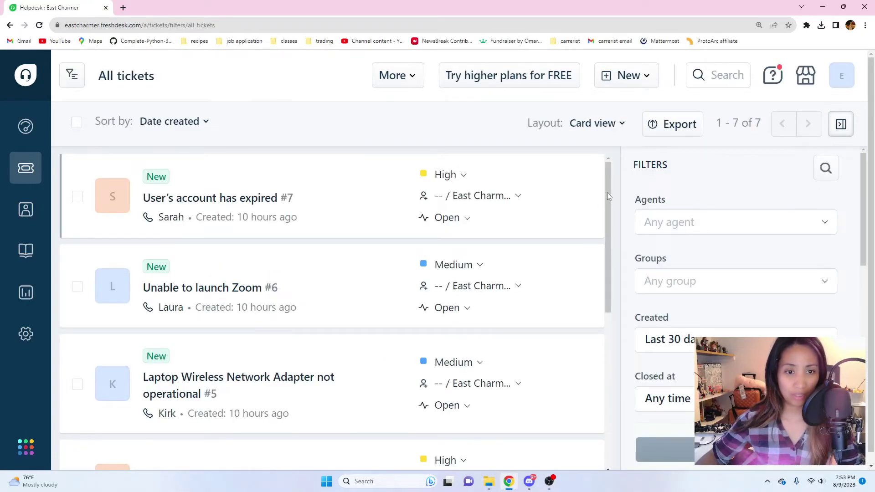
pyautogui.scroll(-2, 608, 192)
pyautogui.scroll(2, 620, 214)
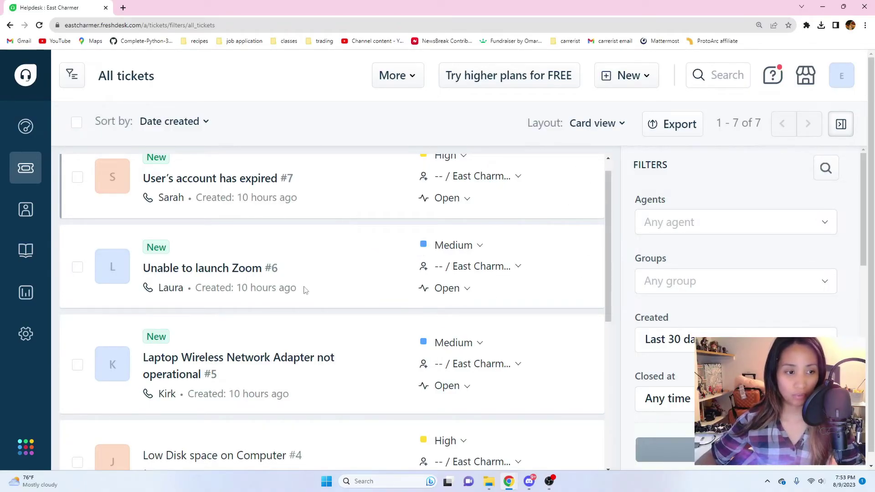
pyautogui.moveTo(608, 218); pyautogui.dragTo(608, 221)
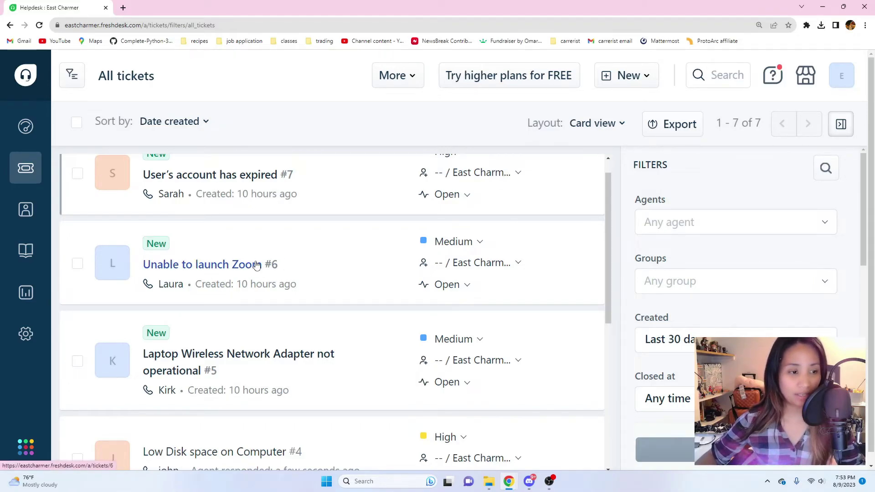
pyautogui.moveTo(242, 269)
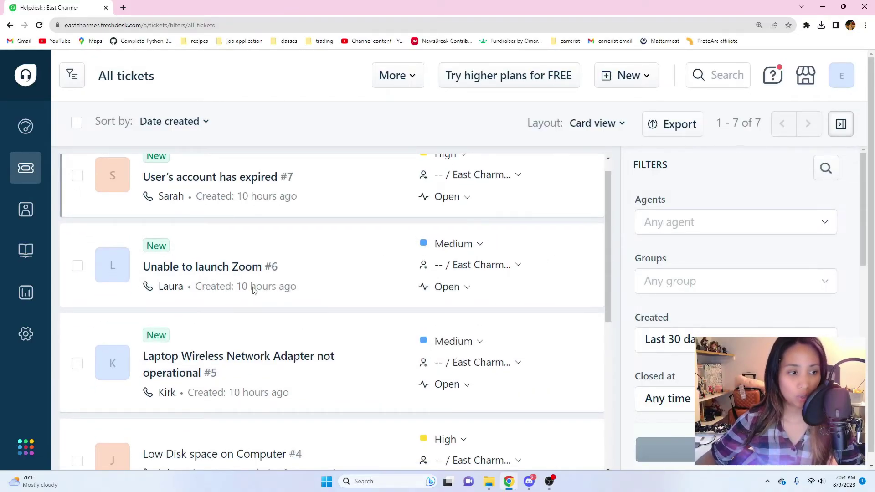
pyautogui.click(198, 270)
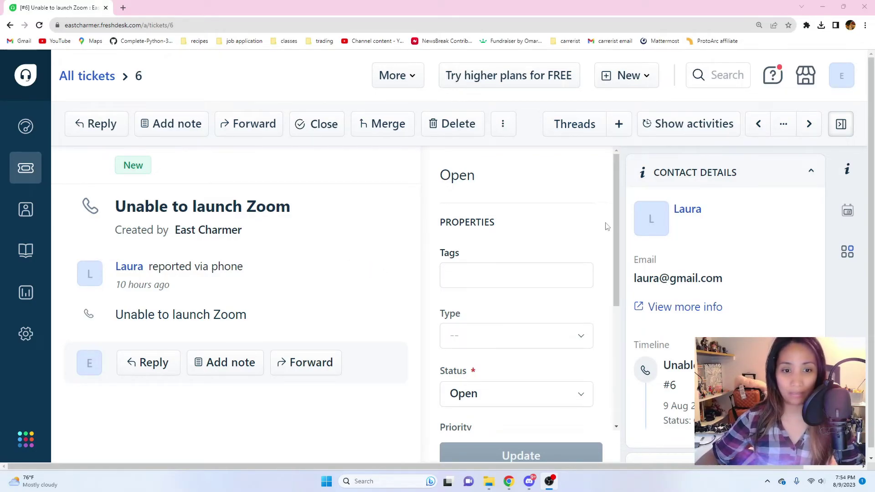
# Read the description of the "Unable to launch Zoom" ticket and start a reply to its requester
pyautogui.scroll(-1, 617, 221)
pyautogui.moveTo(346, 282)
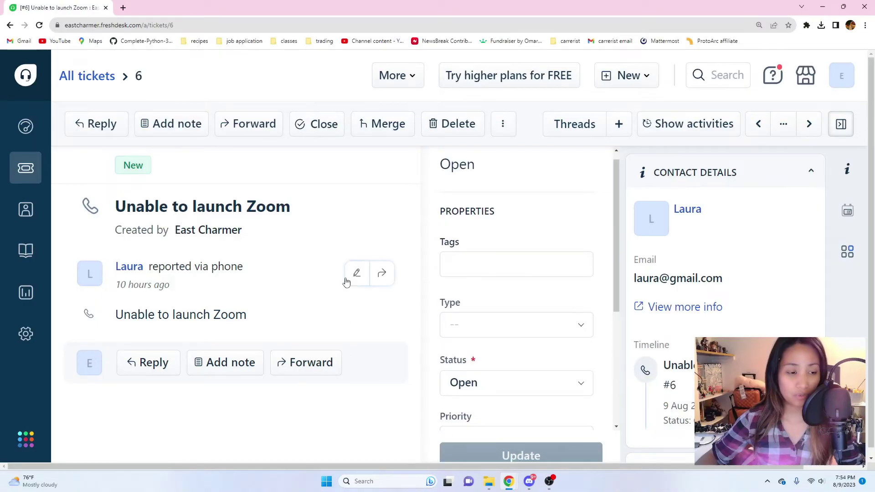
pyautogui.scroll(-1, 342, 276)
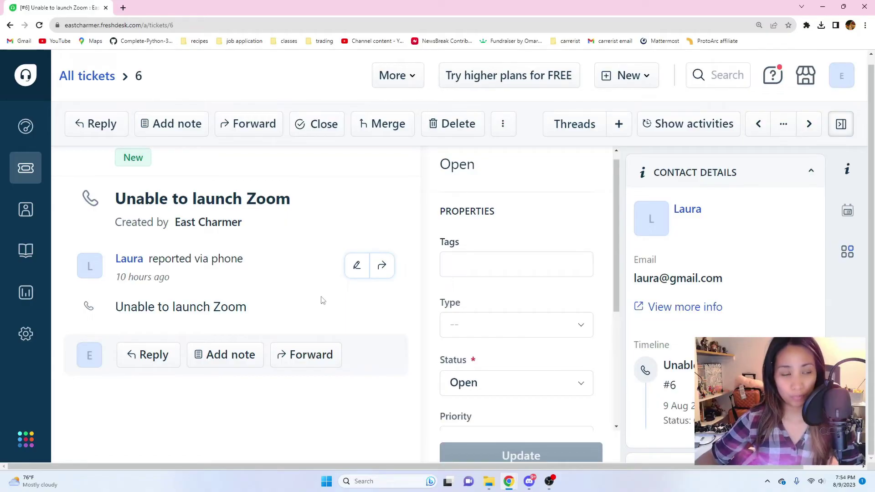
pyautogui.moveTo(144, 262); pyautogui.dragTo(164, 289)
pyautogui.click(198, 259)
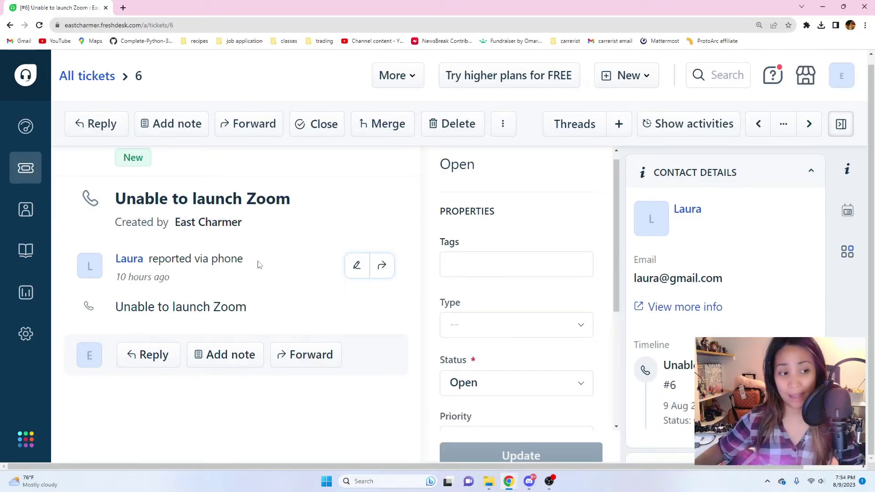
pyautogui.click(165, 361)
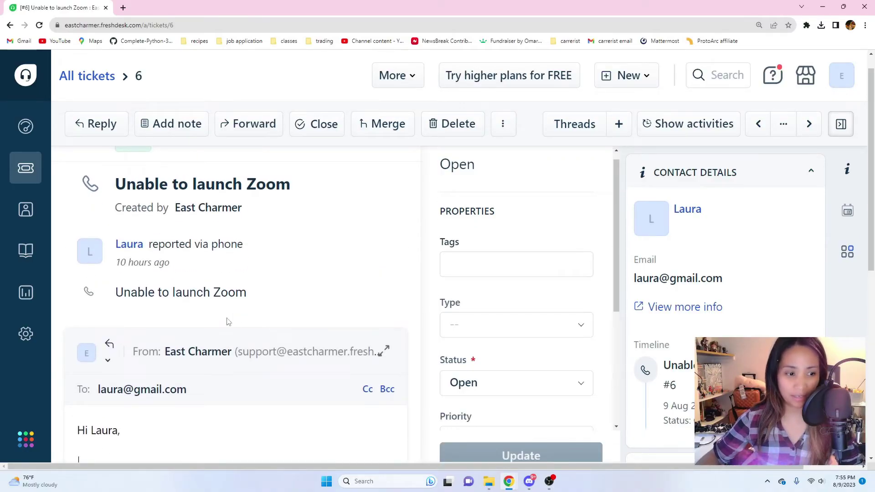
pyautogui.scroll(-1, 614, 247)
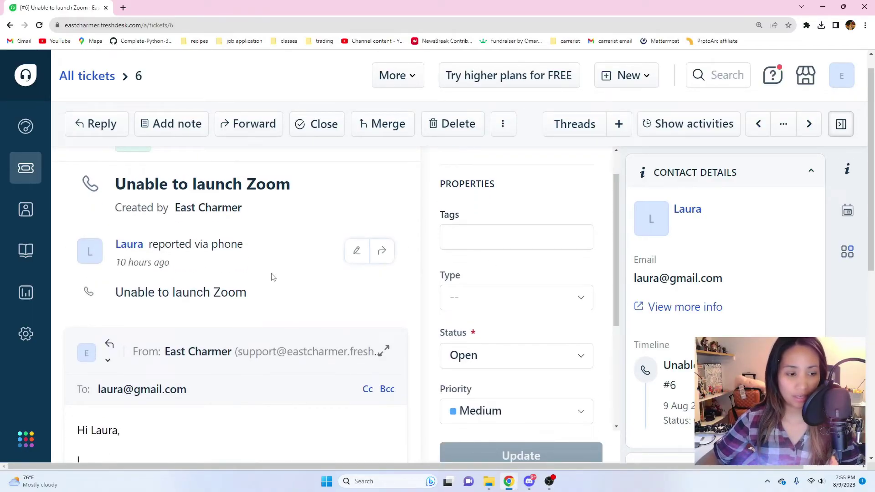
pyautogui.scroll(-2, 272, 278)
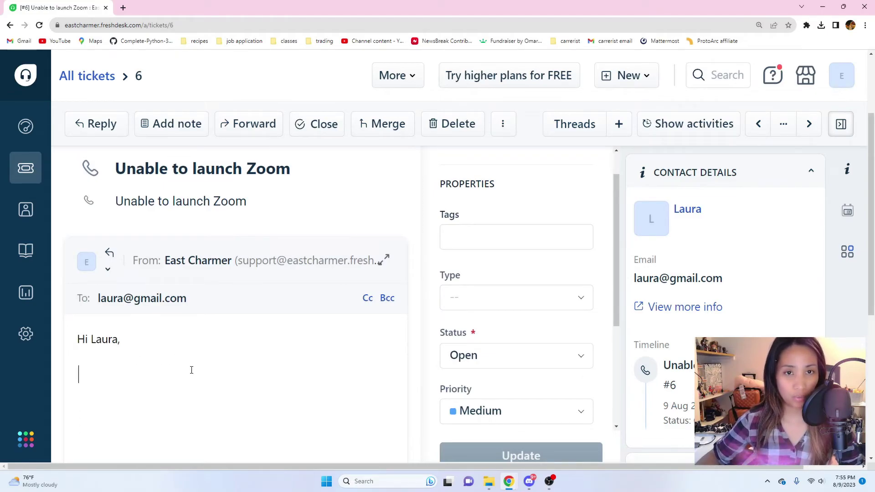
# Write "Can you please give me the computer name that you are using for zoom?" in the reply and send it
pyautogui.write('Can')
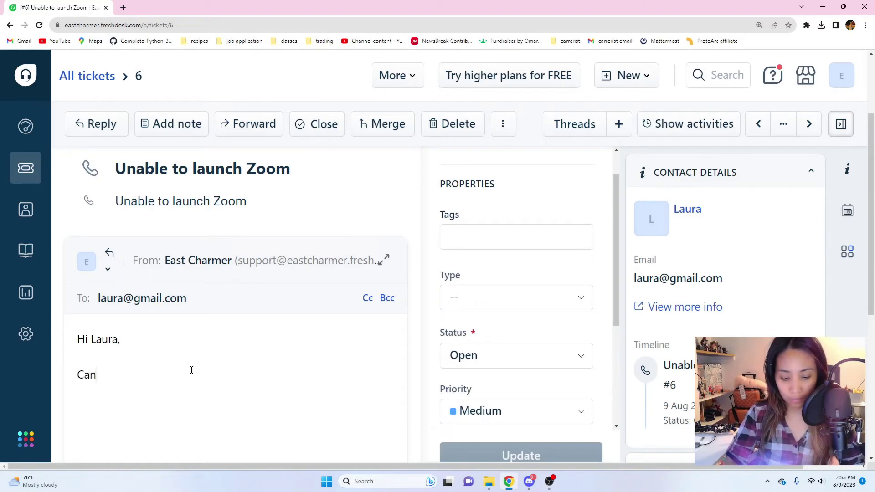
pyautogui.write(' you please ')
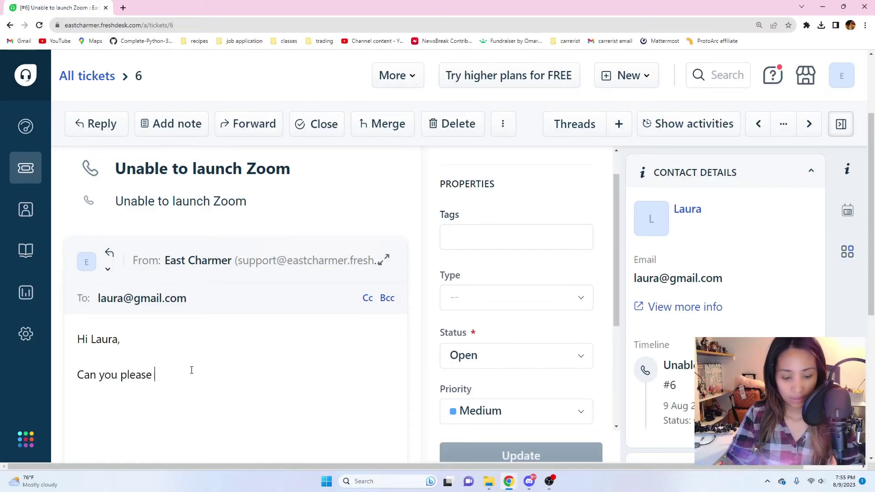
pyautogui.write('give me')
pyautogui.press('BackSpace')
pyautogui.press('BackSpace')
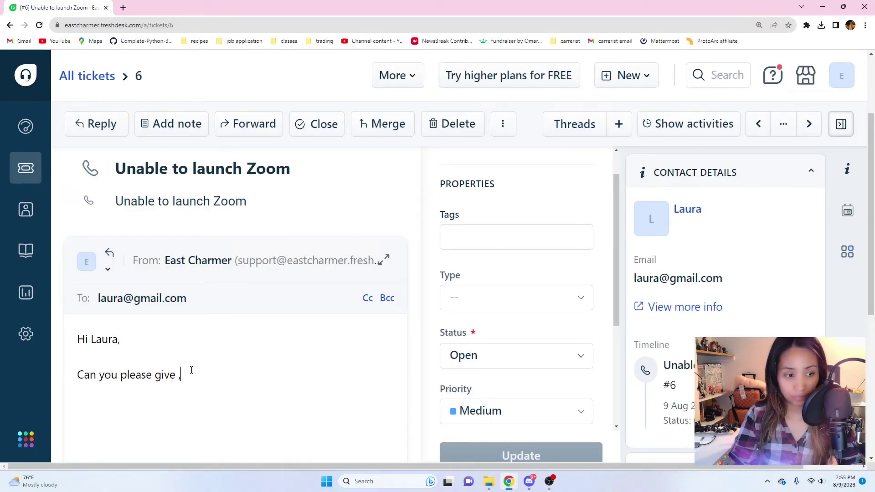
pyautogui.write('me the c')
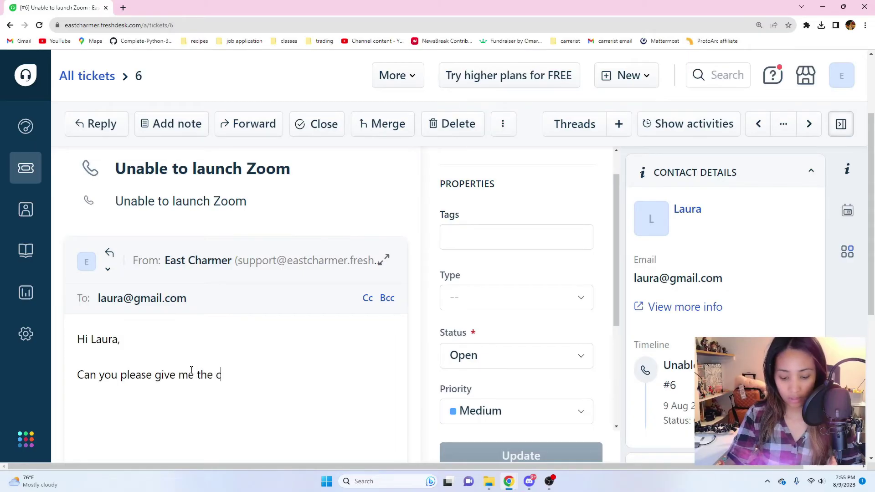
pyautogui.write('omputer name ')
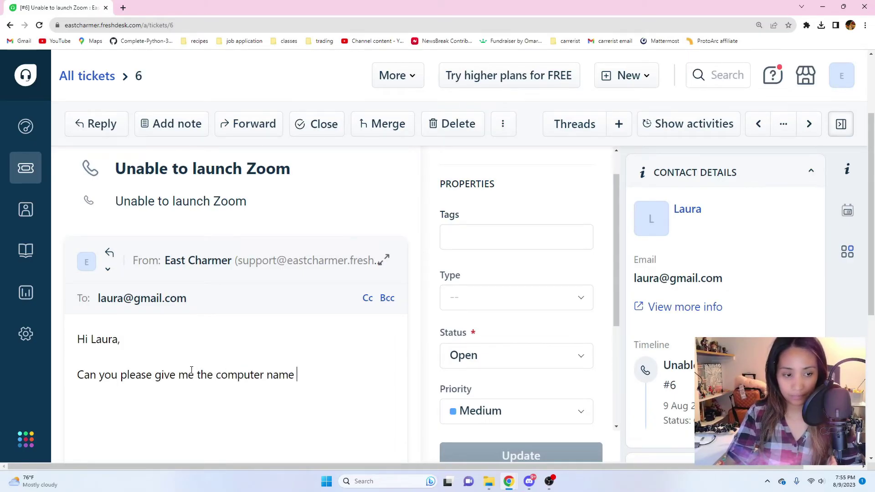
pyautogui.write('that you are using for zoo')
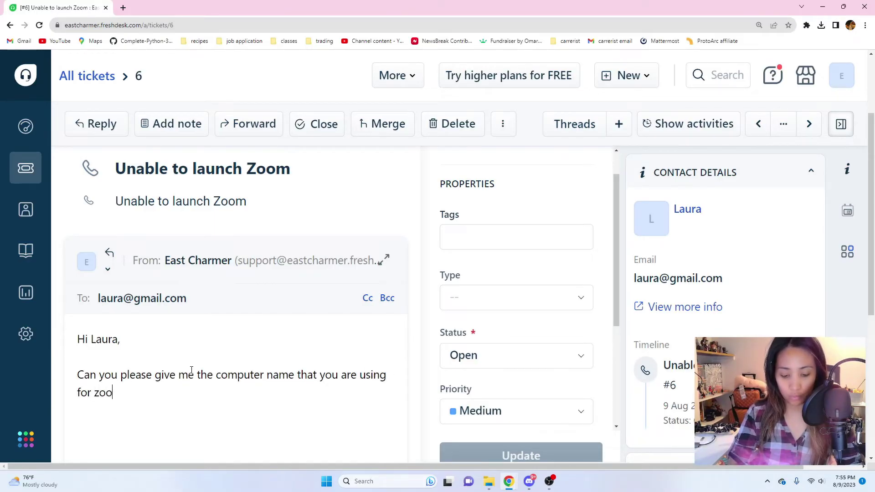
pyautogui.write('m?')
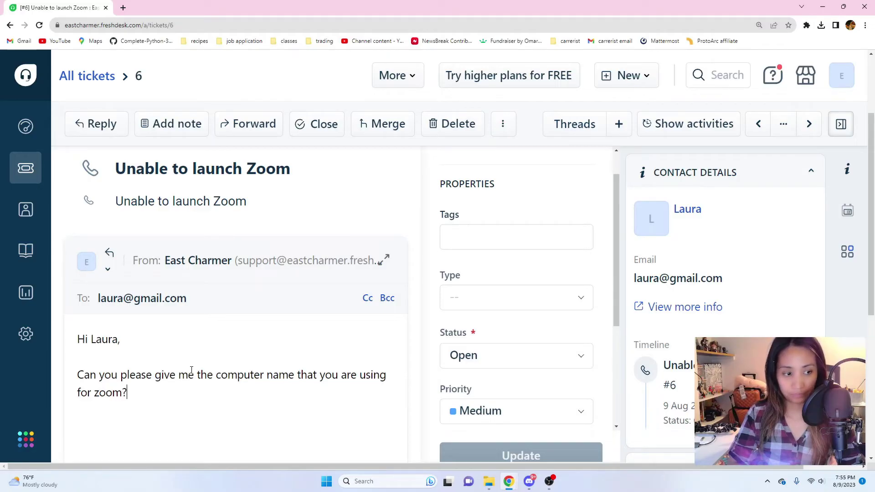
pyautogui.scroll(-1, 311, 358)
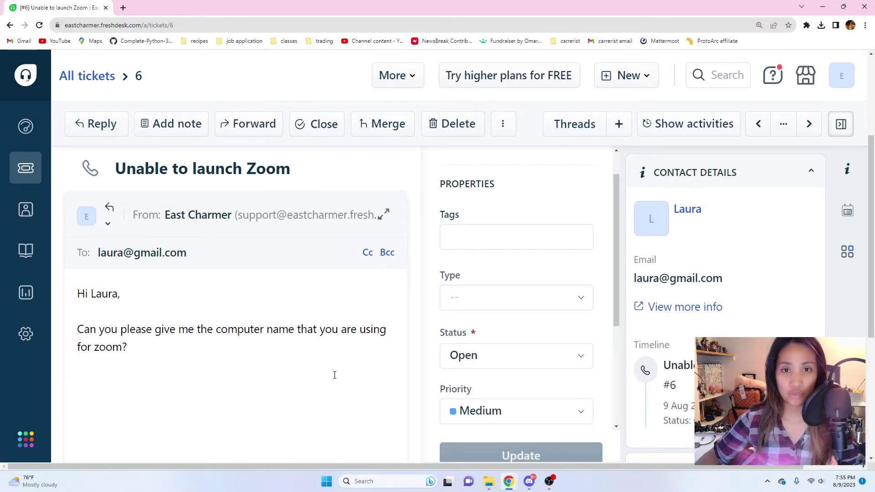
pyautogui.hotkey('ctrl', 'Return')
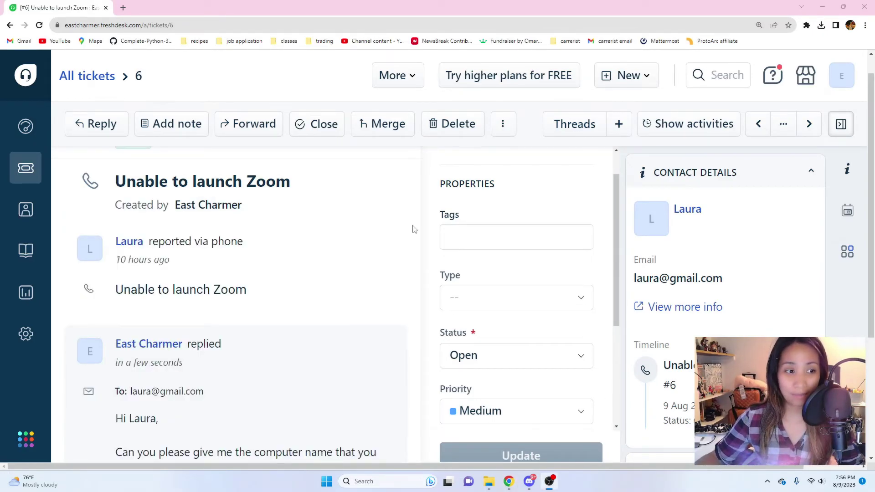
# Look over the sent reply on the "Unable to launch Zoom" ticket and start another reply to its requester
pyautogui.moveTo(365, 238)
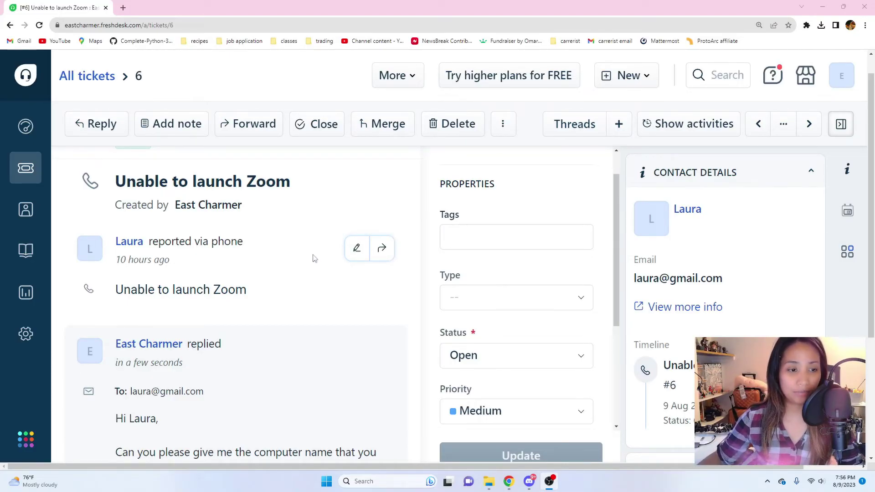
pyautogui.scroll(-4, 301, 250)
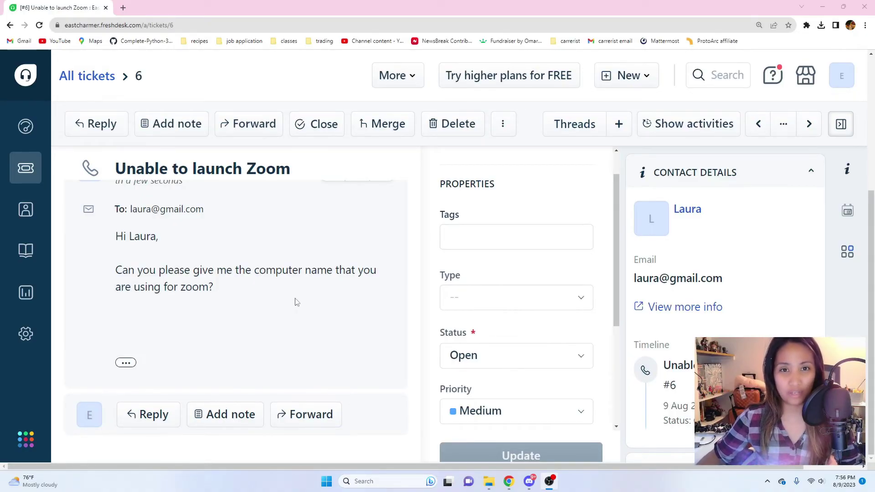
pyautogui.scroll(5, 296, 302)
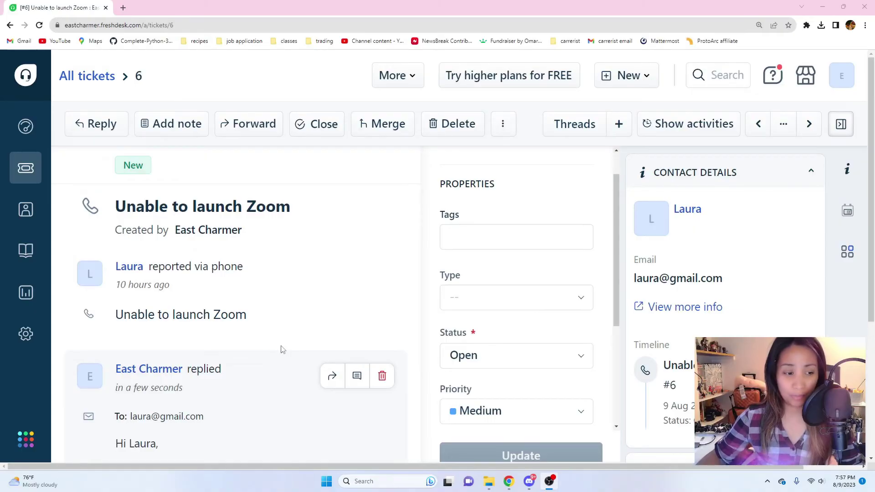
pyautogui.scroll(-10, 281, 349)
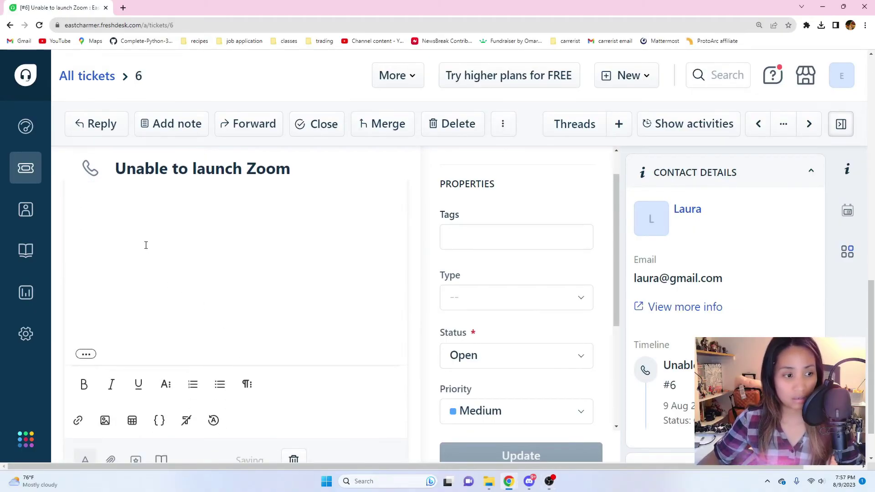
pyautogui.scroll(3, 143, 254)
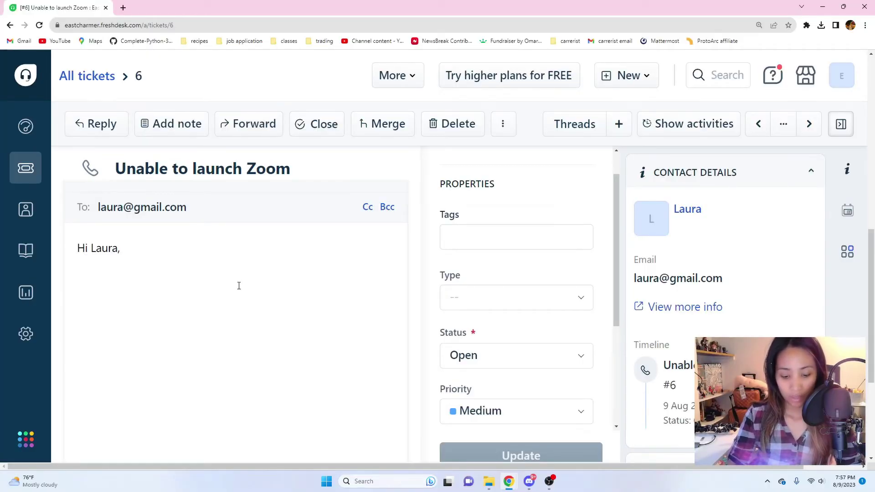
# Write "Please let me know when's the best time I can assist you with this issue? Thank you!" in the reply and send it
pyautogui.write('Please')
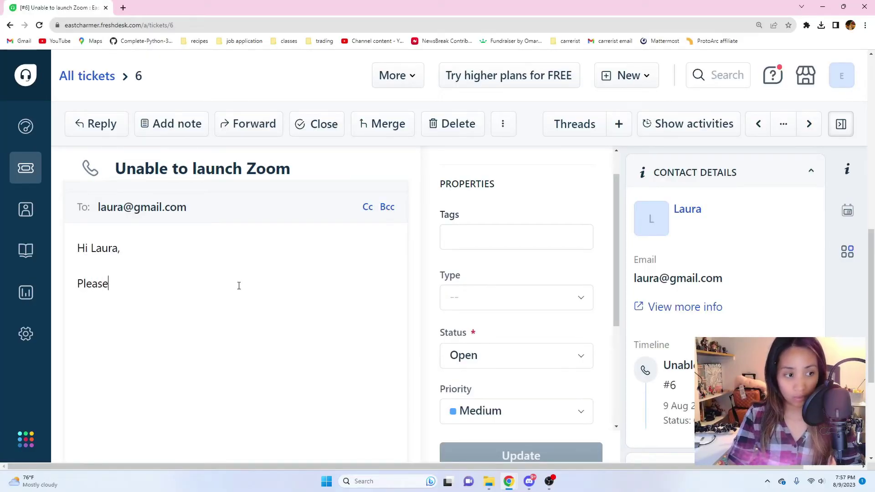
pyautogui.write(' let me know ')
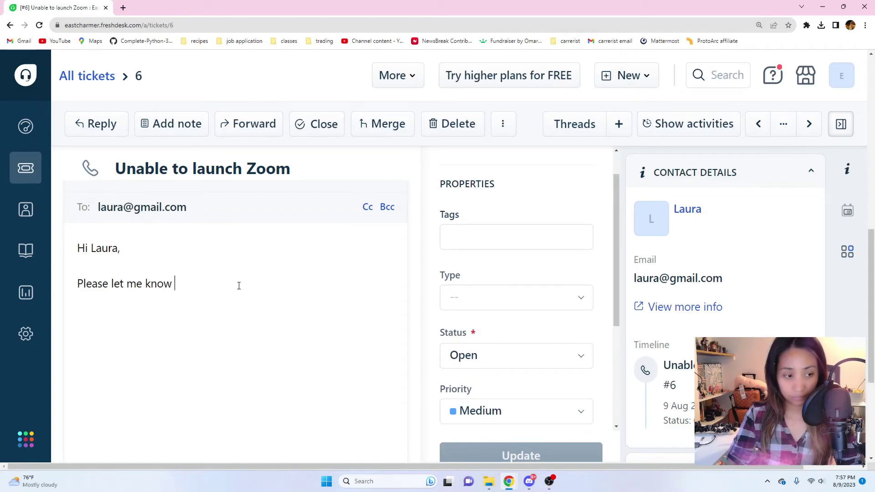
pyautogui.write("when's the be")
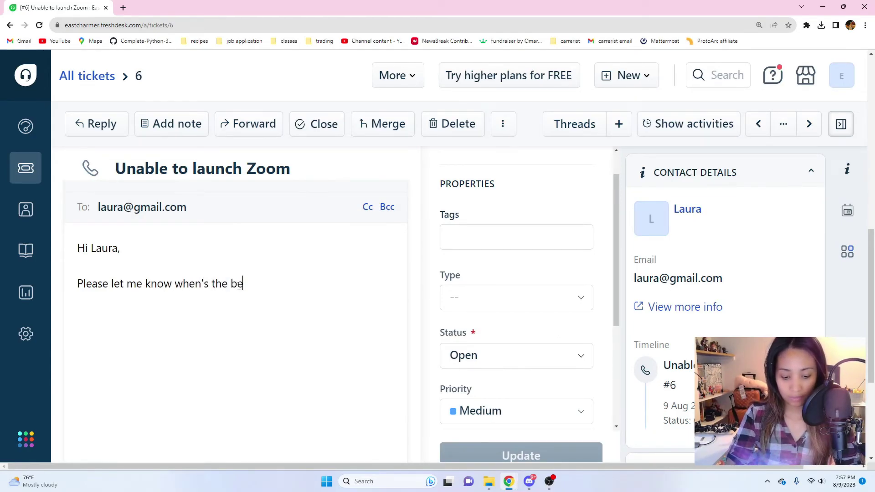
pyautogui.write('st time I can assist ')
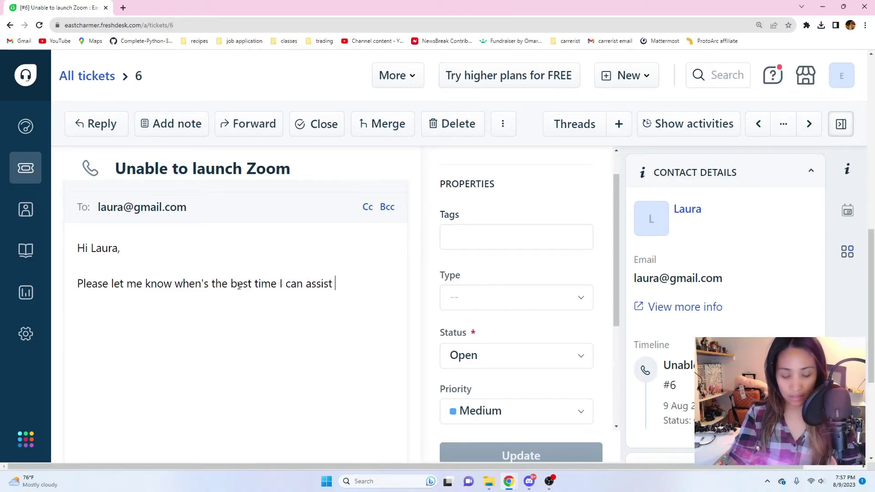
pyautogui.write('you withj')
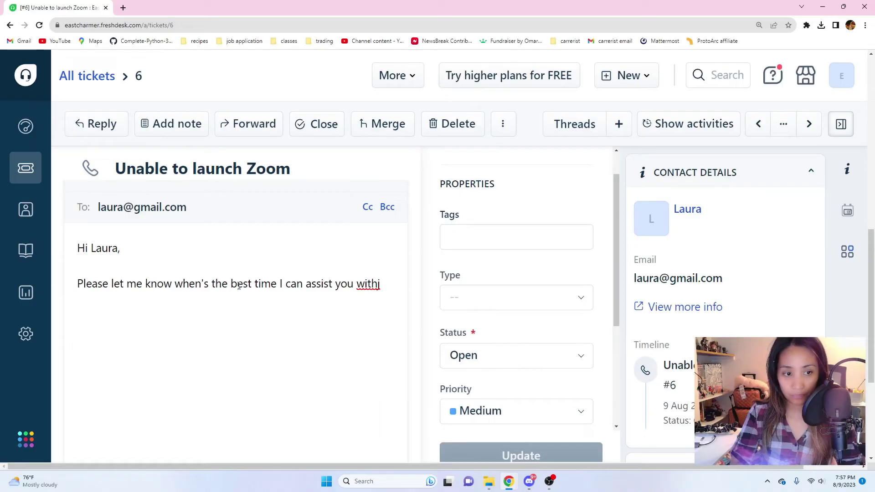
pyautogui.press('BackSpace')
pyautogui.press('BackSpace')
pyautogui.write('this issue? Thank you!')
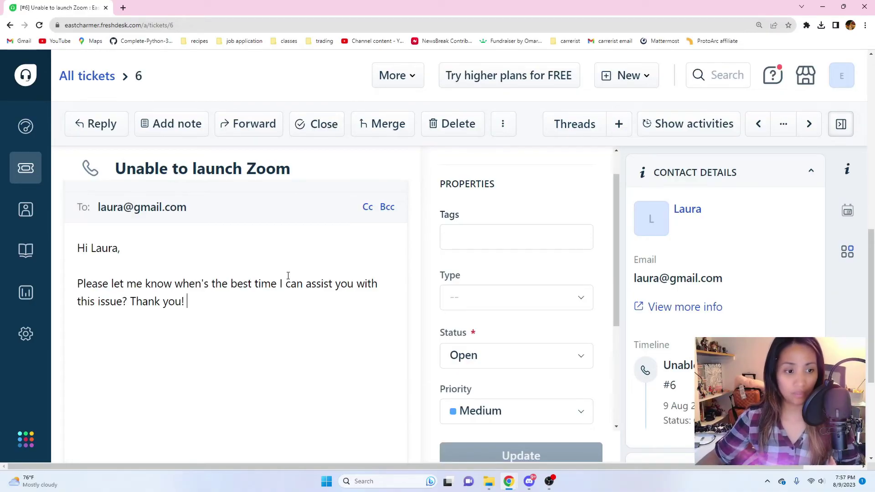
pyautogui.scroll(-5, 319, 294)
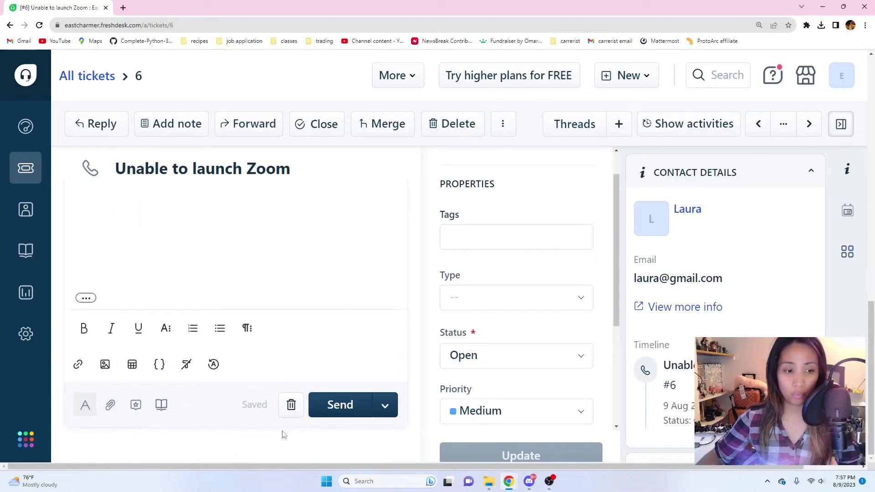
pyautogui.click(346, 410)
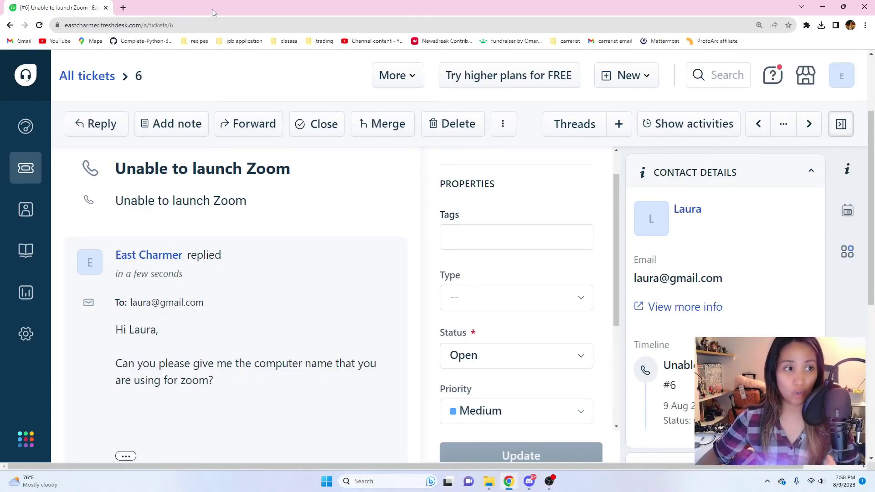
# Find and open Task Manager in Windows, then enlarge and reposition its window over the ticket
pyautogui.click(390, 481)
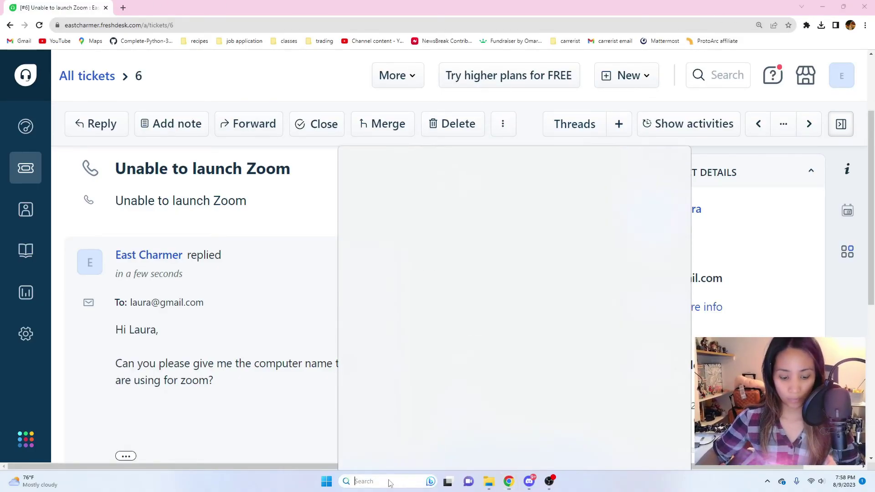
pyautogui.write('task ma')
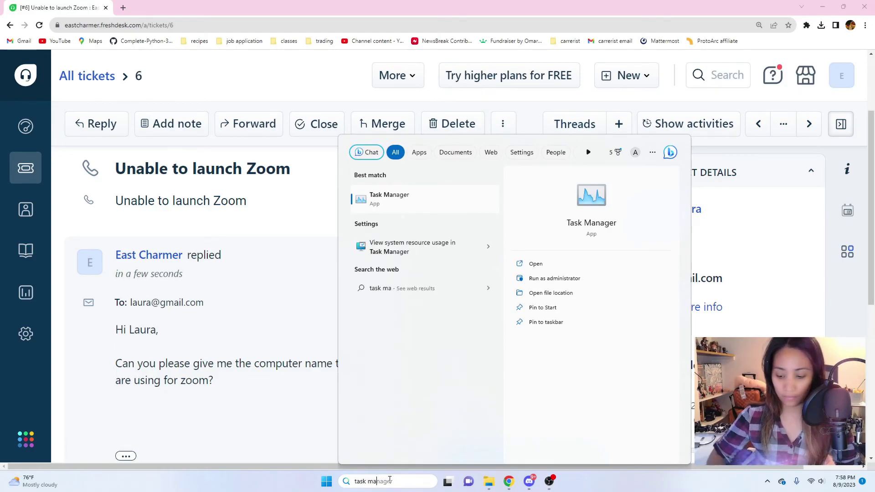
pyautogui.press('Return')
pyautogui.moveTo(321, 52); pyautogui.dragTo(413, 56)
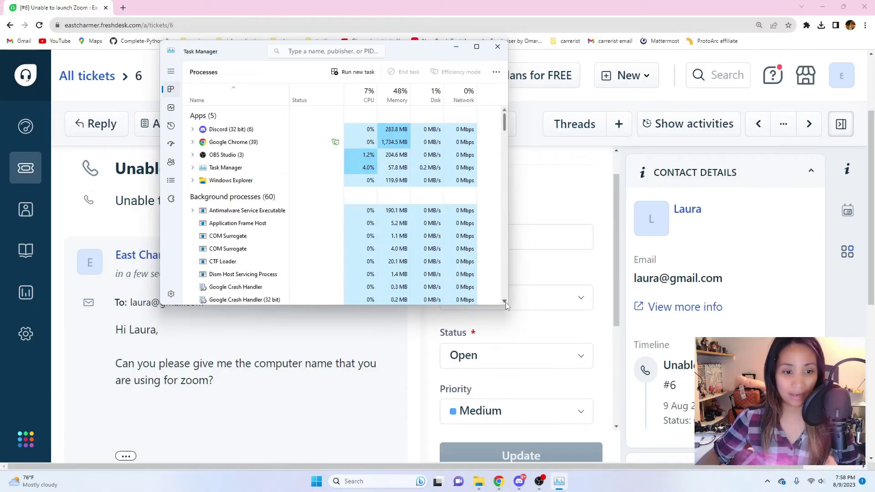
pyautogui.moveTo(506, 308); pyautogui.dragTo(742, 410)
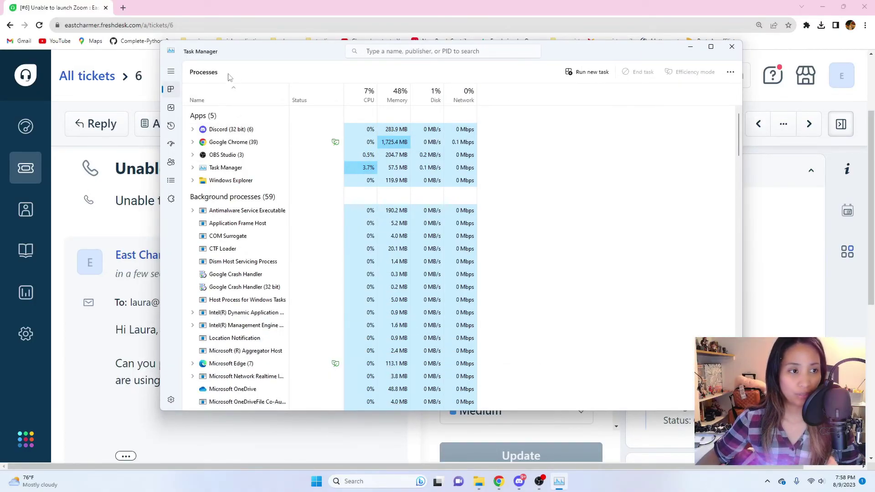
pyautogui.moveTo(565, 53)
pyautogui.mouseDown()
pyautogui.moveTo(577, 44)
pyautogui.moveTo(566, 46)
pyautogui.mouseUp()
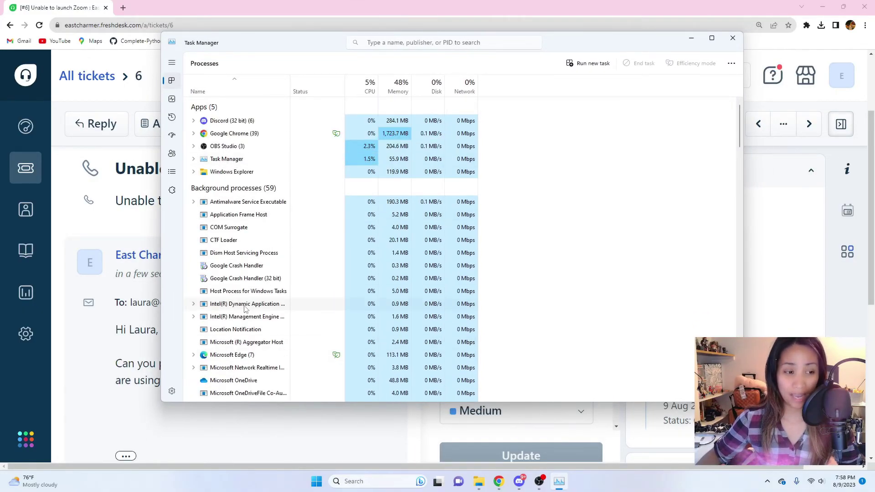
# Examine the running processes in Task Manager, display the actions available for Xbox Game Bar, and minimize the window
pyautogui.scroll(-1, 269, 274)
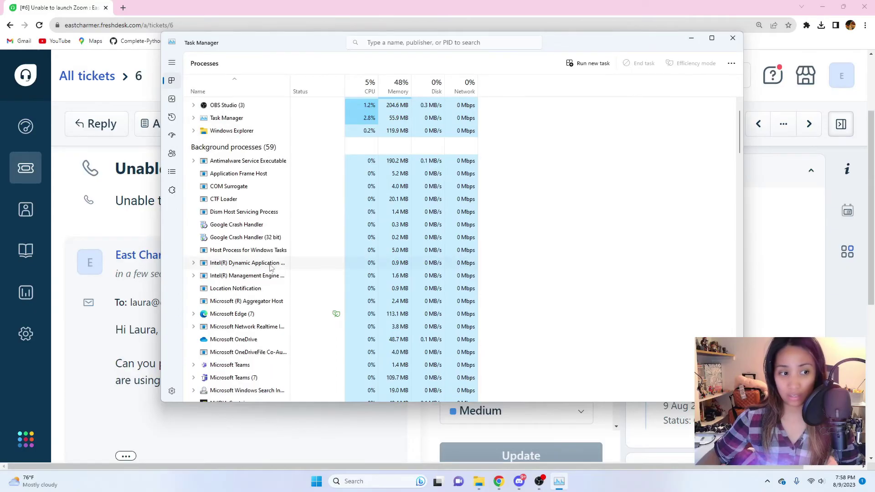
pyautogui.scroll(-2, 269, 259)
pyautogui.scroll(-10, 268, 262)
pyautogui.scroll(2, 283, 288)
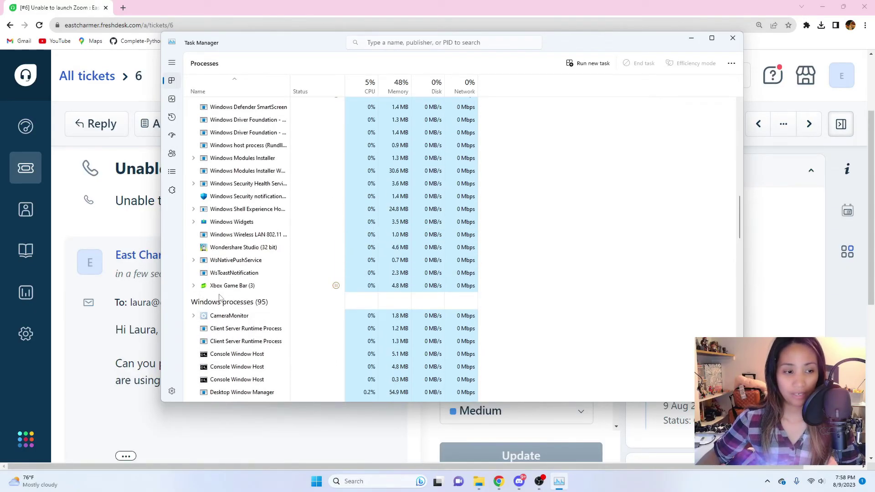
pyautogui.scroll(10, 267, 273)
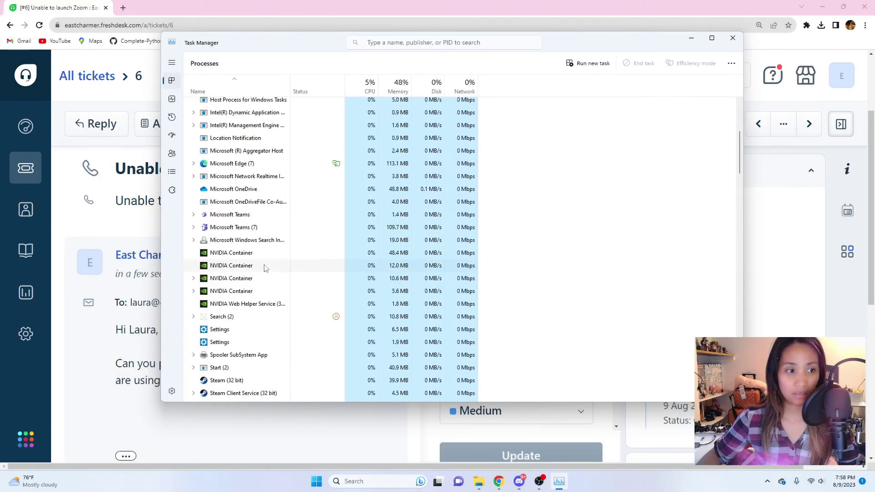
pyautogui.scroll(-12, 291, 274)
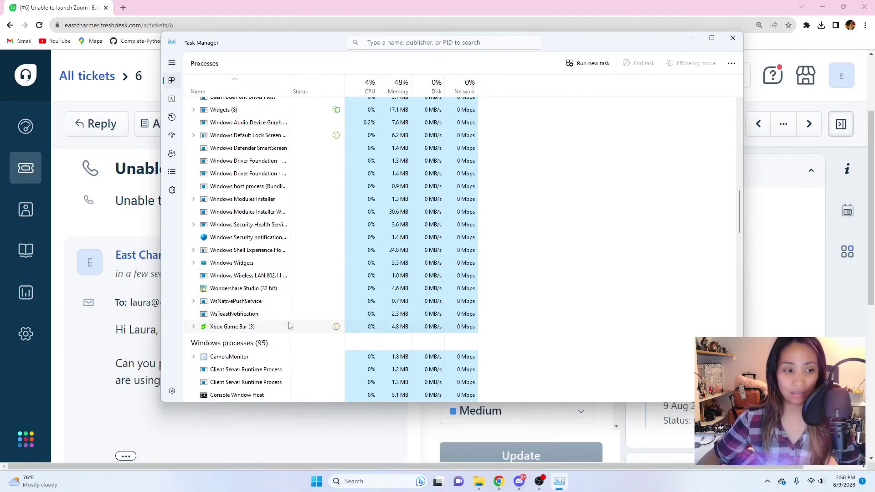
pyautogui.rightClick(271, 328)
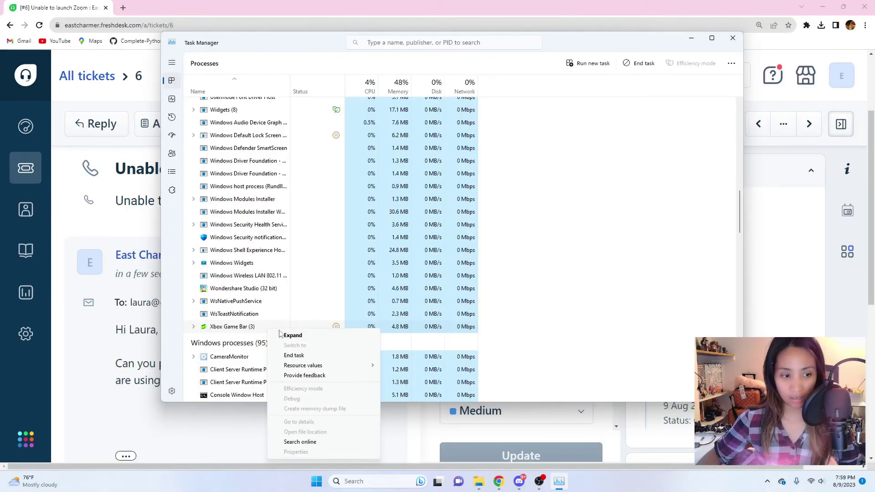
pyautogui.click(647, 223)
pyautogui.click(692, 40)
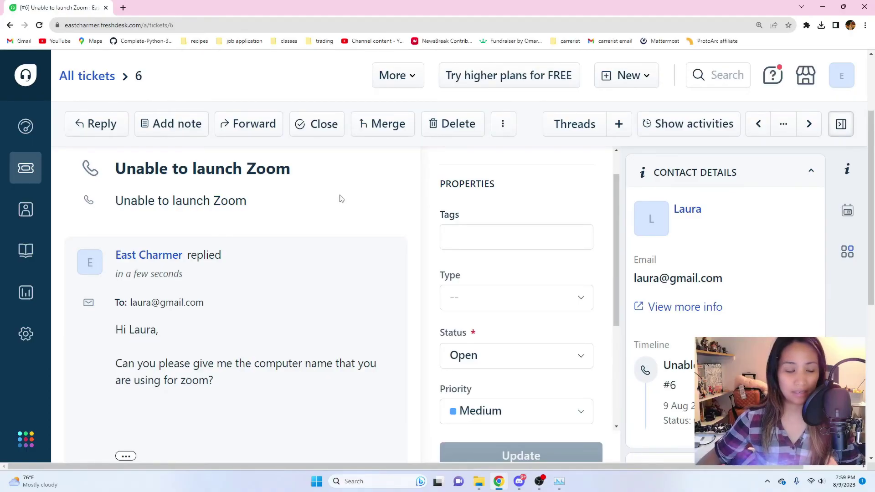
pyautogui.click(560, 482)
pyautogui.scroll(-1, 296, 282)
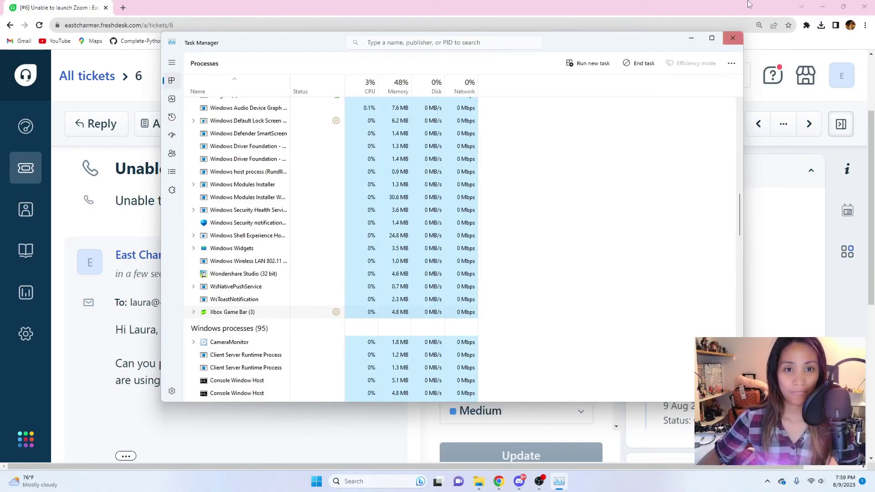
pyautogui.click(692, 38)
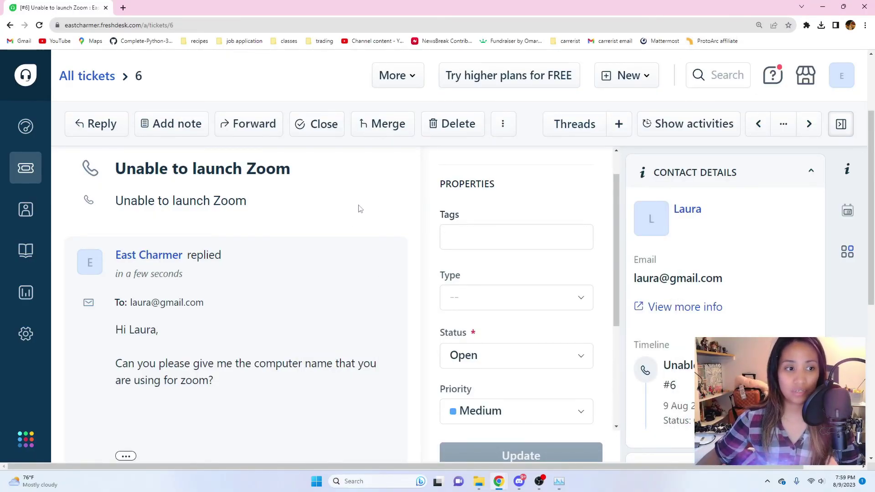
pyautogui.click(124, 9)
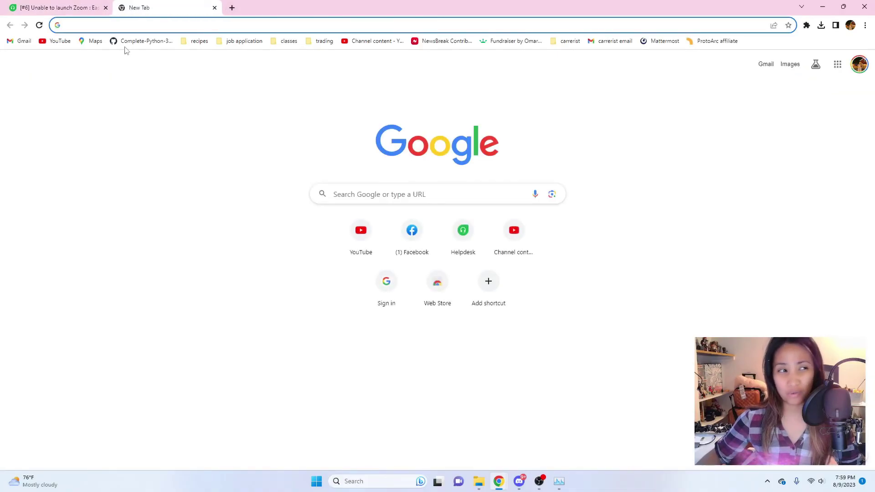
pyautogui.click(215, 8)
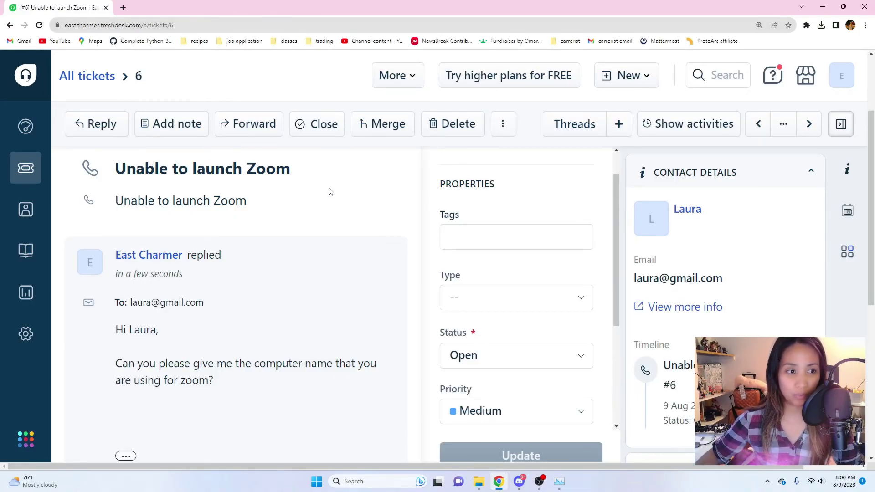
pyautogui.scroll(3, 331, 192)
pyautogui.scroll(-2, 331, 191)
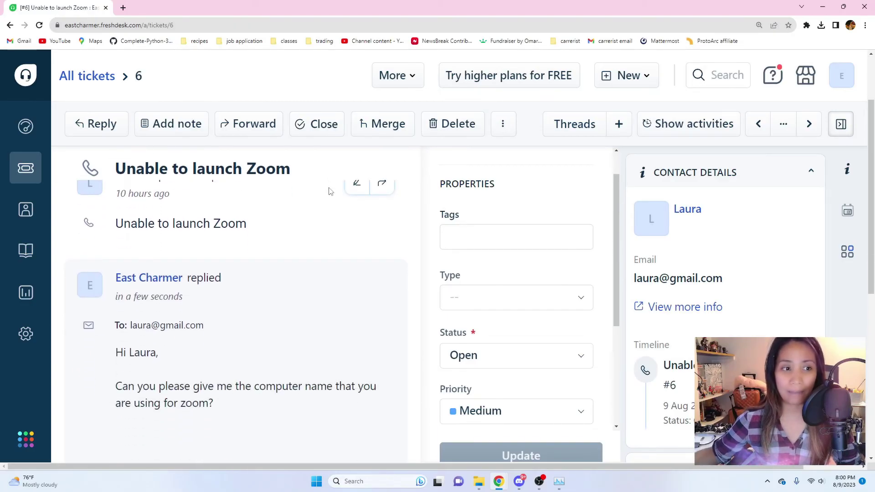
# Return to the list of all tickets and open the "Laptop Wireless Network Adapter not operational" ticket
pyautogui.hotkey('alt', 'Left')
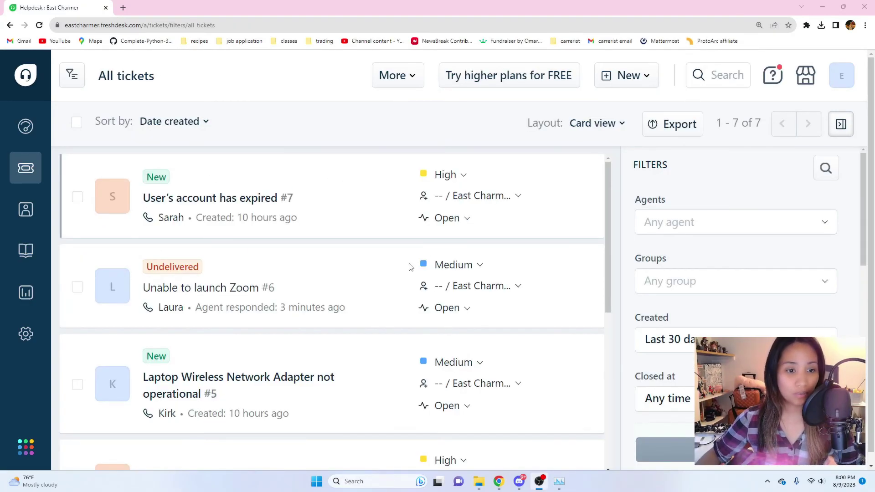
pyautogui.scroll(-2, 606, 220)
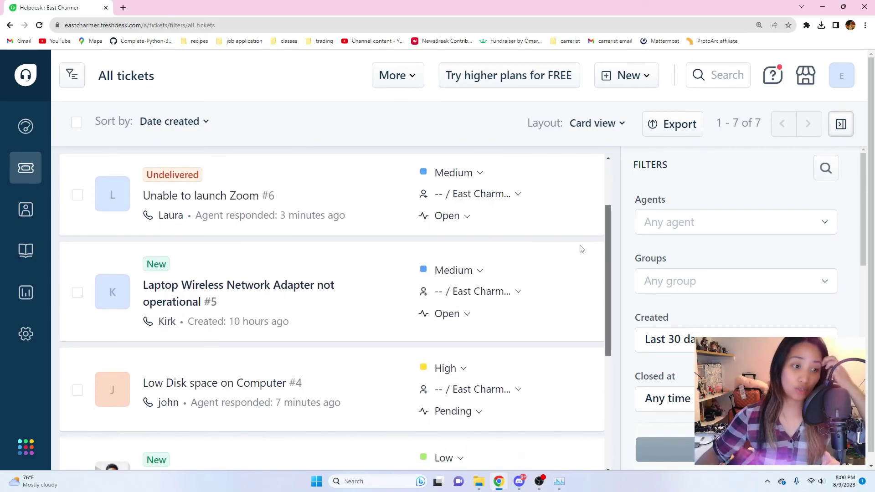
pyautogui.click(234, 288)
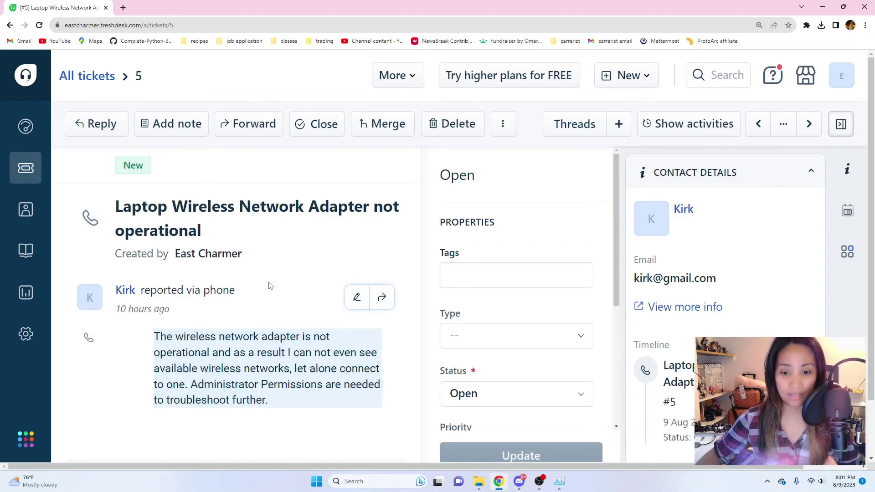
# View the Windows quick settings with the Wi-Fi control and close them again
pyautogui.click(822, 481)
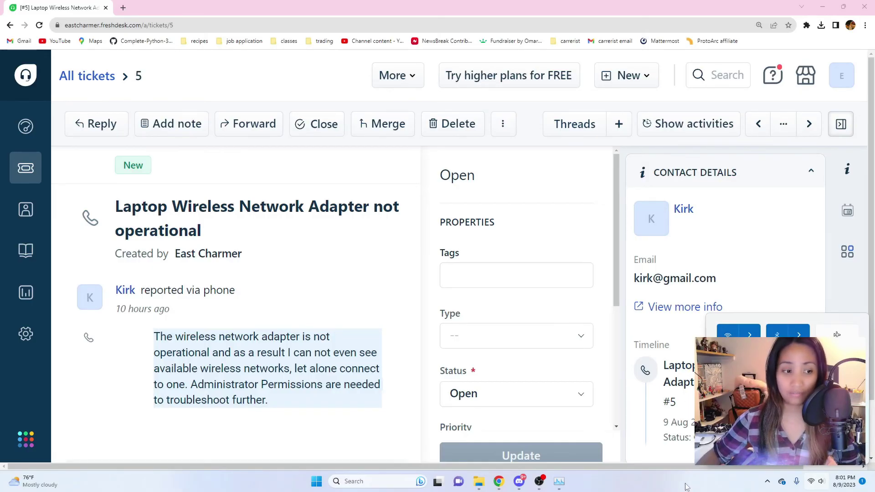
pyautogui.click(308, 250)
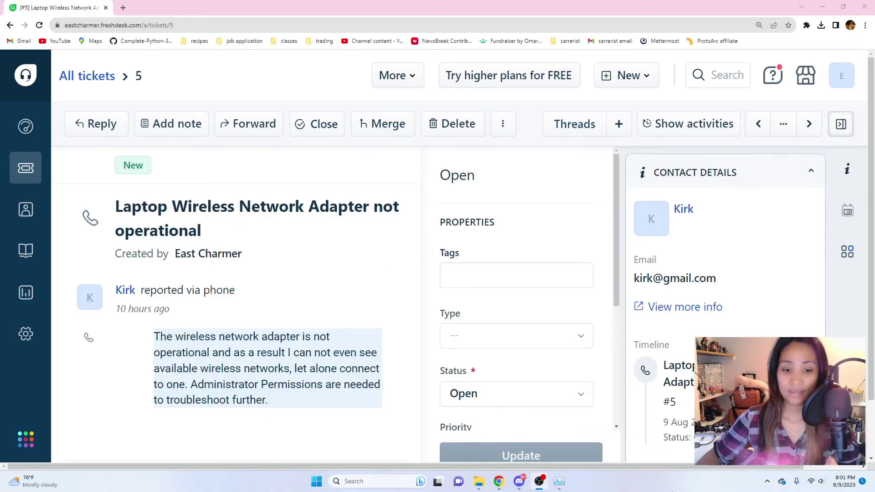
pyautogui.click(659, 479)
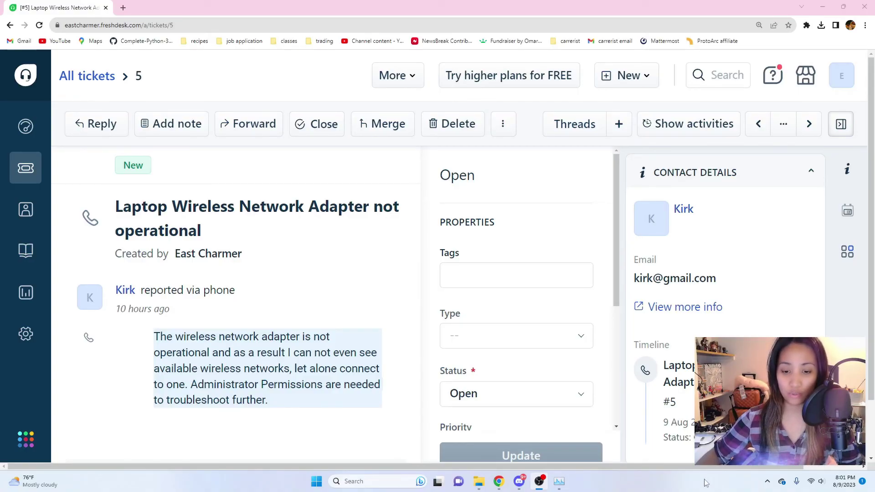
# Check the Wi-Fi quick settings again, and find and open Device Manager in a window over the ticket
pyautogui.click(811, 484)
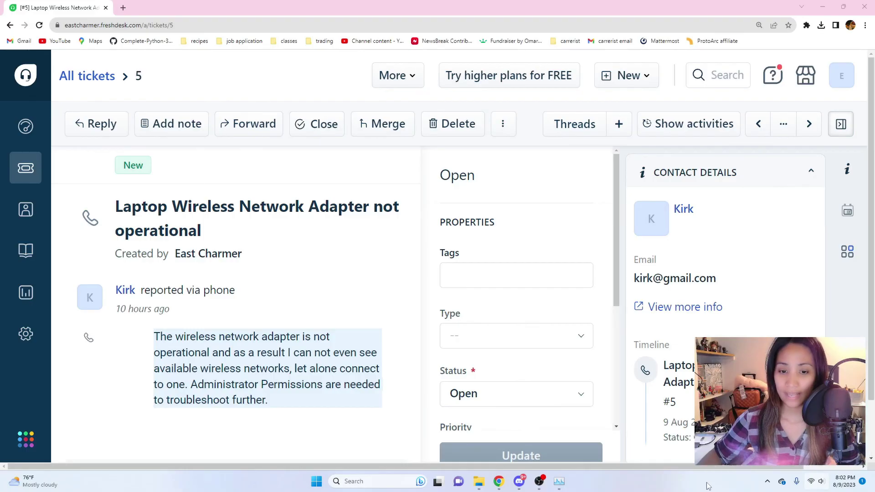
pyautogui.click(817, 482)
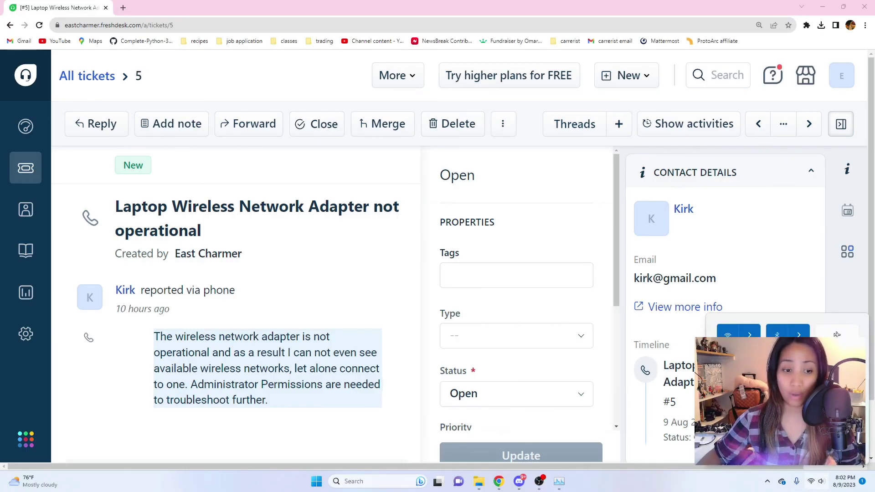
pyautogui.click(380, 481)
pyautogui.write('device')
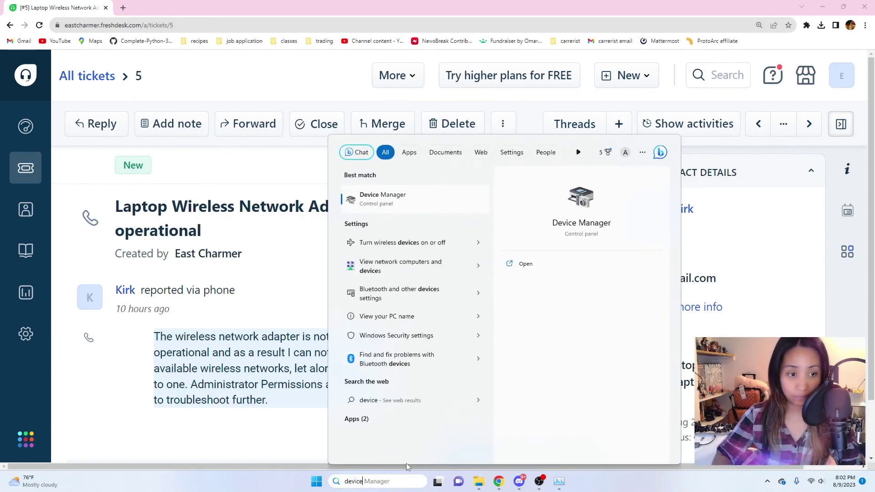
pyautogui.press('Return')
pyautogui.moveTo(172, 26); pyautogui.dragTo(352, 31)
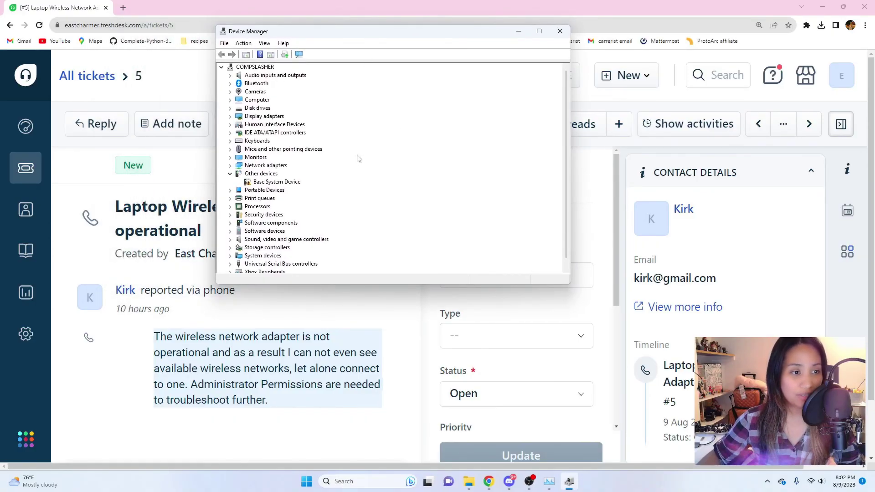
# Expand the network adapters in Device Manager, select the Intel(R) Wi-Fi 6 AX201 160MHz adapter, and reposition the window
pyautogui.click(231, 166)
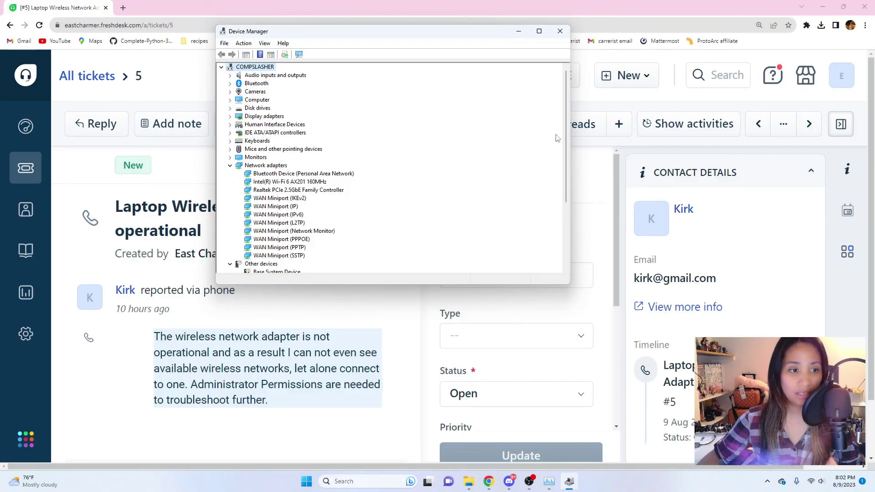
pyautogui.scroll(-1, 566, 139)
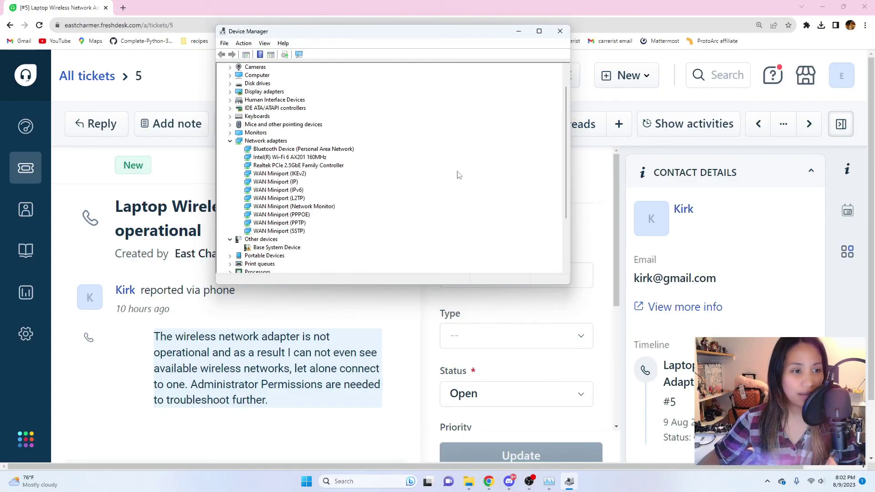
pyautogui.click(283, 158)
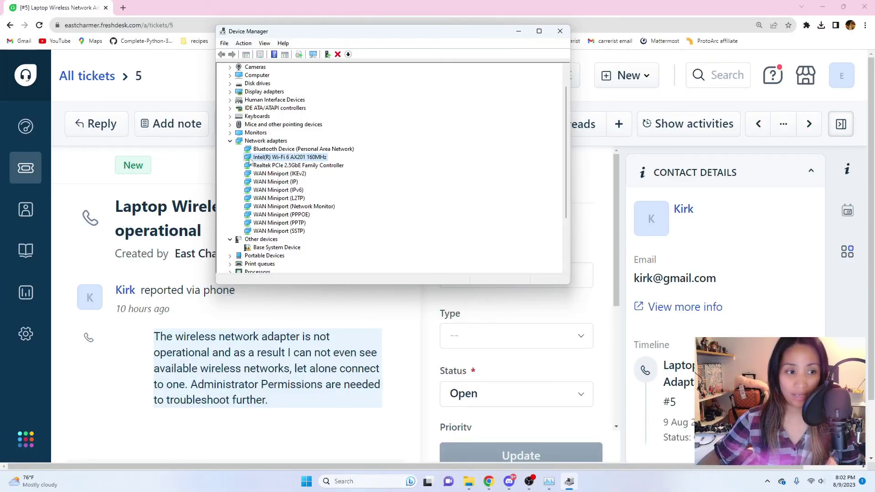
pyautogui.moveTo(365, 31); pyautogui.dragTo(493, 36)
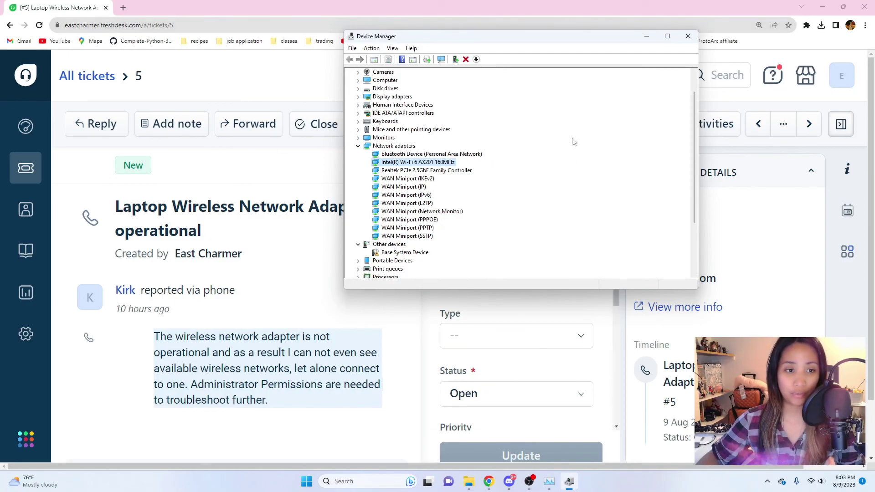
pyautogui.moveTo(448, 40); pyautogui.dragTo(407, 39)
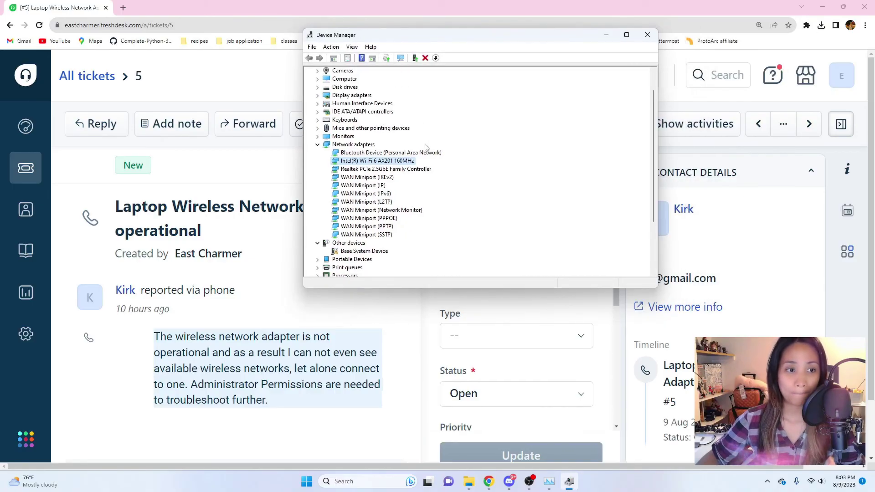
# Examine the driver update, disable and uninstall actions available for the Intel(R) Wi-Fi 6 AX201 160MHz adapter
pyautogui.rightClick(379, 162)
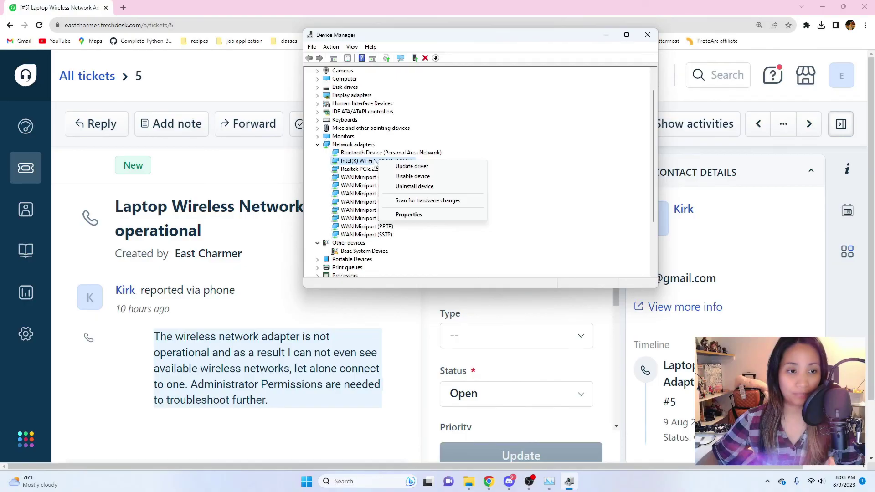
pyautogui.click(514, 156)
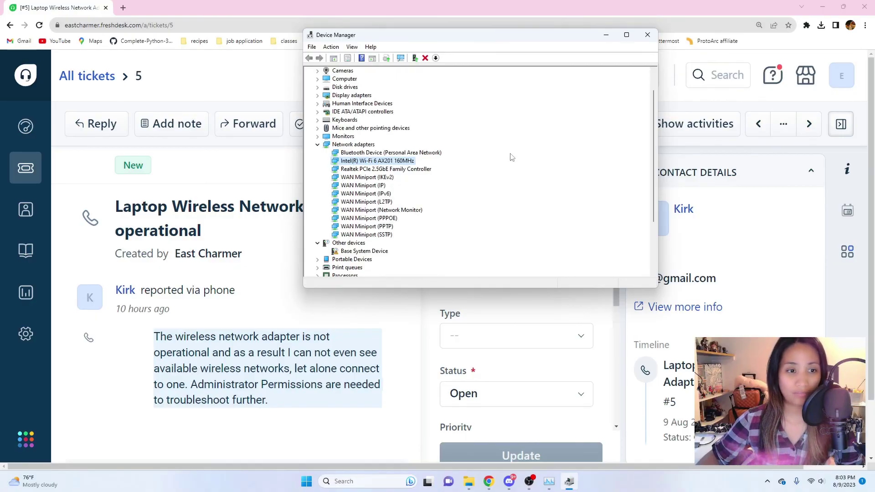
pyautogui.rightClick(396, 162)
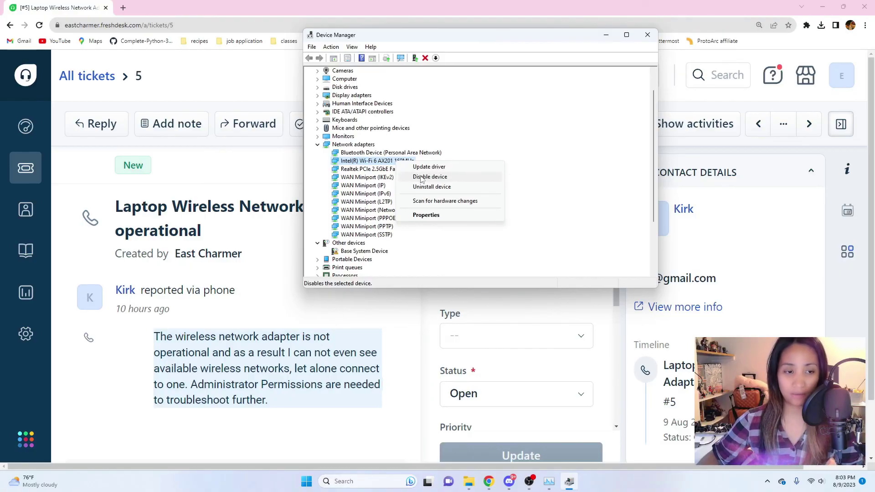
pyautogui.click(515, 151)
pyautogui.rightClick(402, 163)
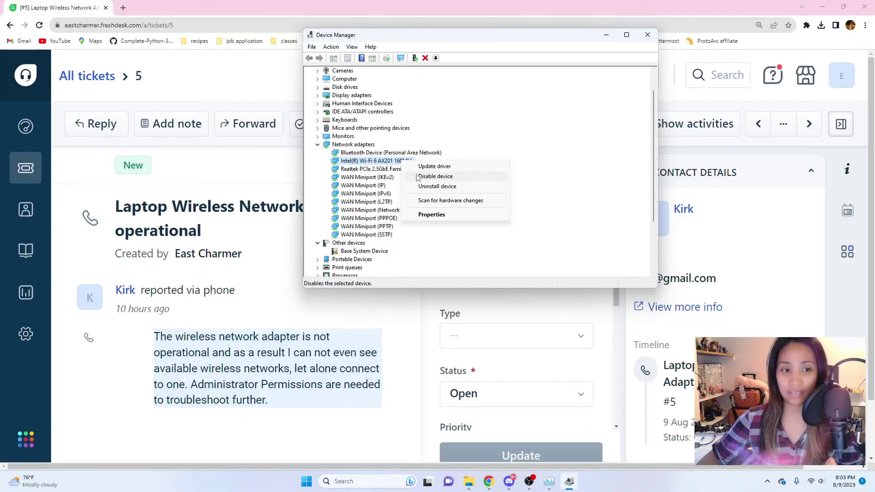
pyautogui.click(477, 137)
pyautogui.rightClick(397, 163)
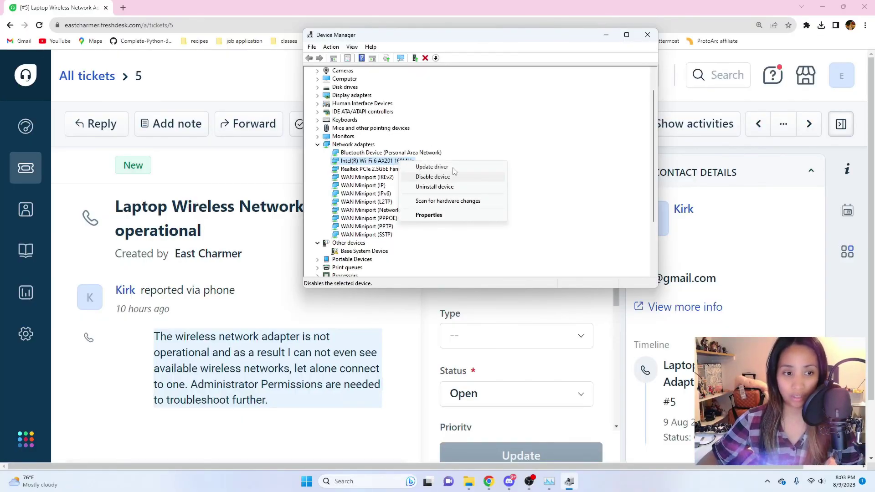
pyautogui.click(519, 145)
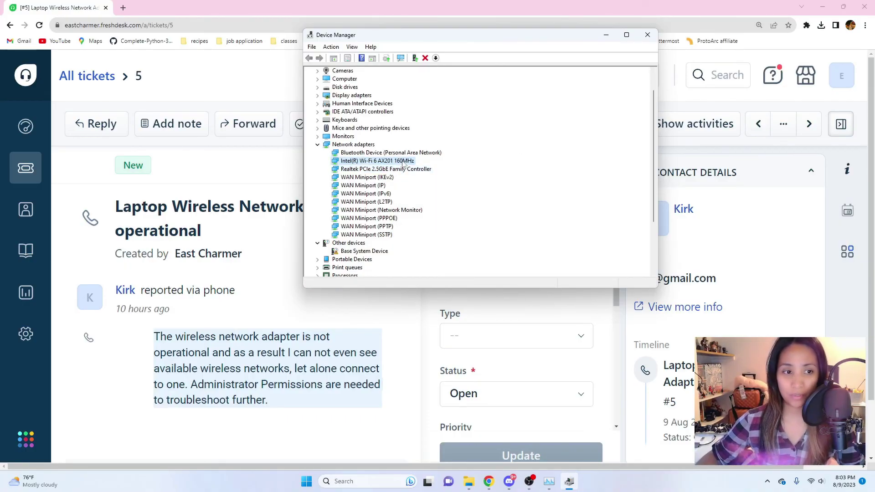
pyautogui.rightClick(388, 163)
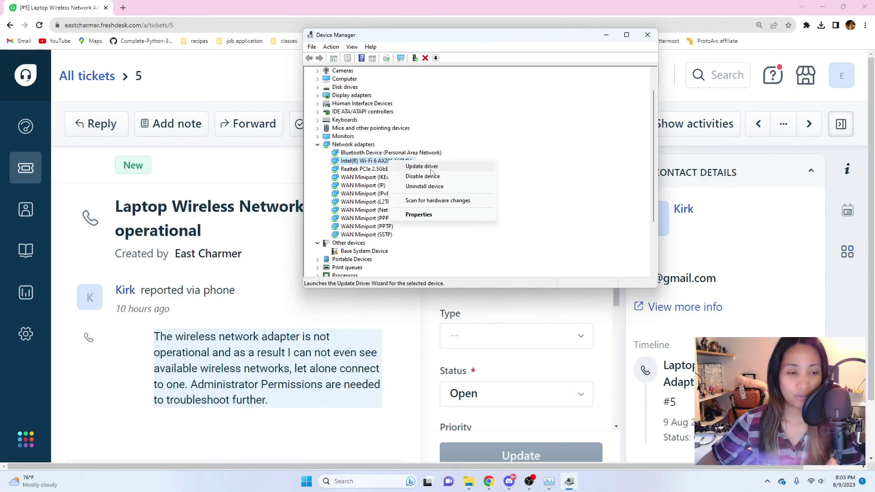